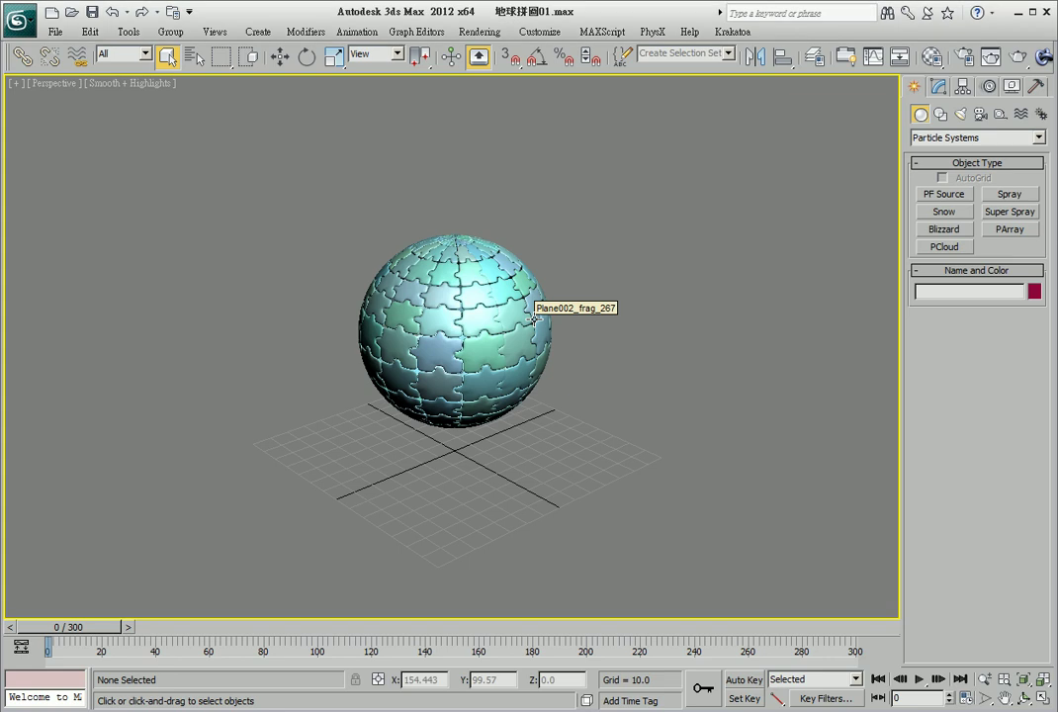
- At frame 6, draw a PF Source emitter beside the sphere
{"action": "mouse_move", "coordinate": [42, 633]}
{"action": "left_mouse_down"}
{"action": "mouse_move", "coordinate": [220, 633]}
{"action": "mouse_move", "coordinate": [35, 643]}
{"action": "mouse_move", "coordinate": [126, 634]}
{"action": "mouse_move", "coordinate": [8, 633]}
{"action": "left_mouse_up"}
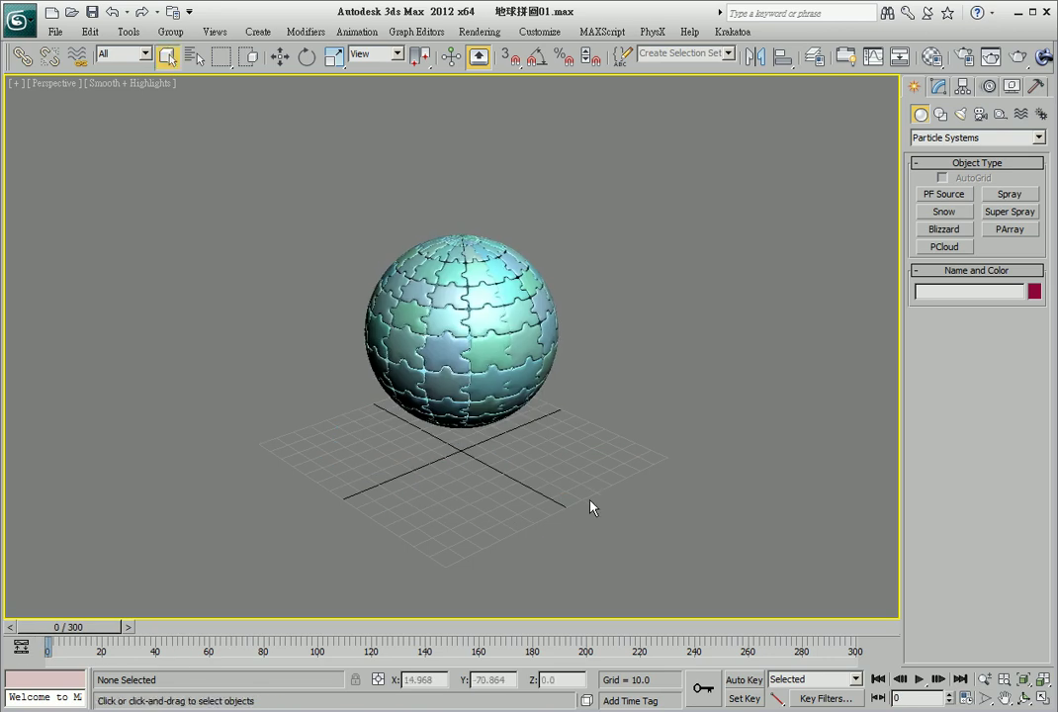
{"action": "left_click", "coordinate": [944, 194]}
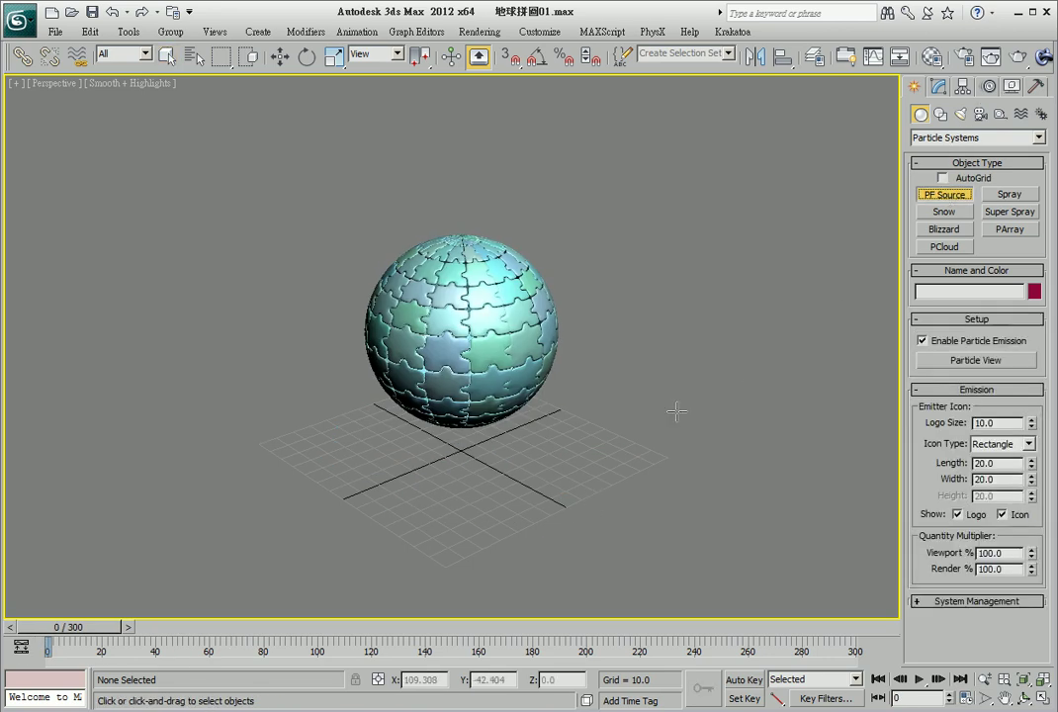
{"action": "left_click_drag", "start_coordinate": [622, 450], "coordinate": [619, 484]}
- In Particle View, delete Position Icon, Speed, Rotation and Shape from Event 001
{"action": "left_click", "coordinate": [950, 361]}
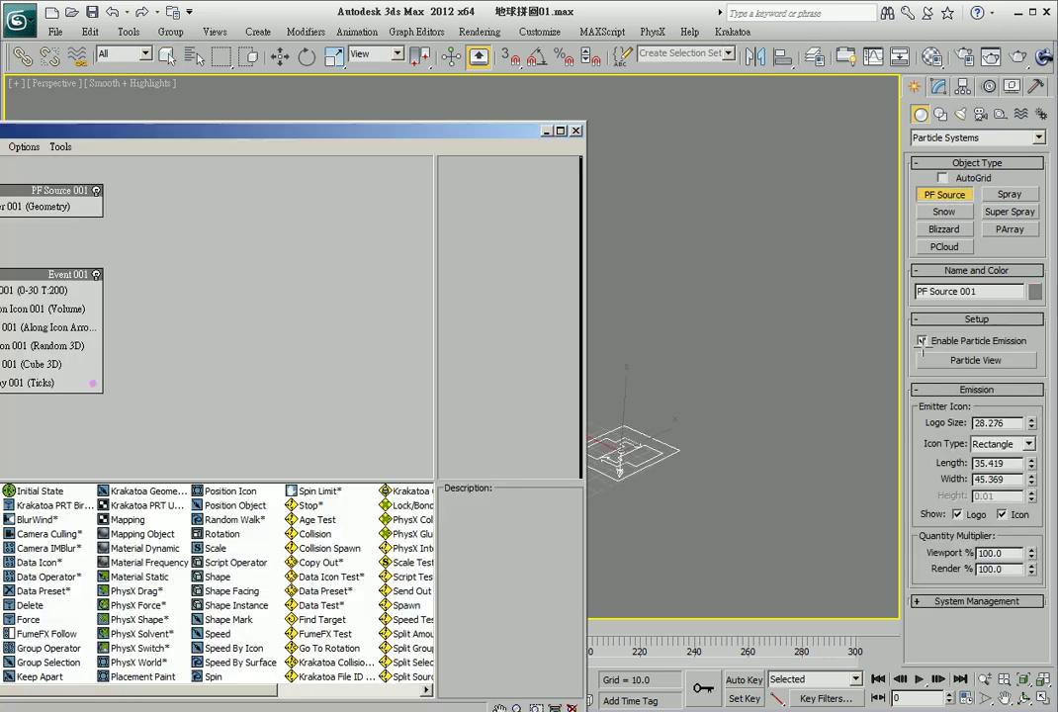
{"action": "left_click_drag", "start_coordinate": [310, 140], "coordinate": [506, 92]}
{"action": "left_click", "coordinate": [197, 261]}
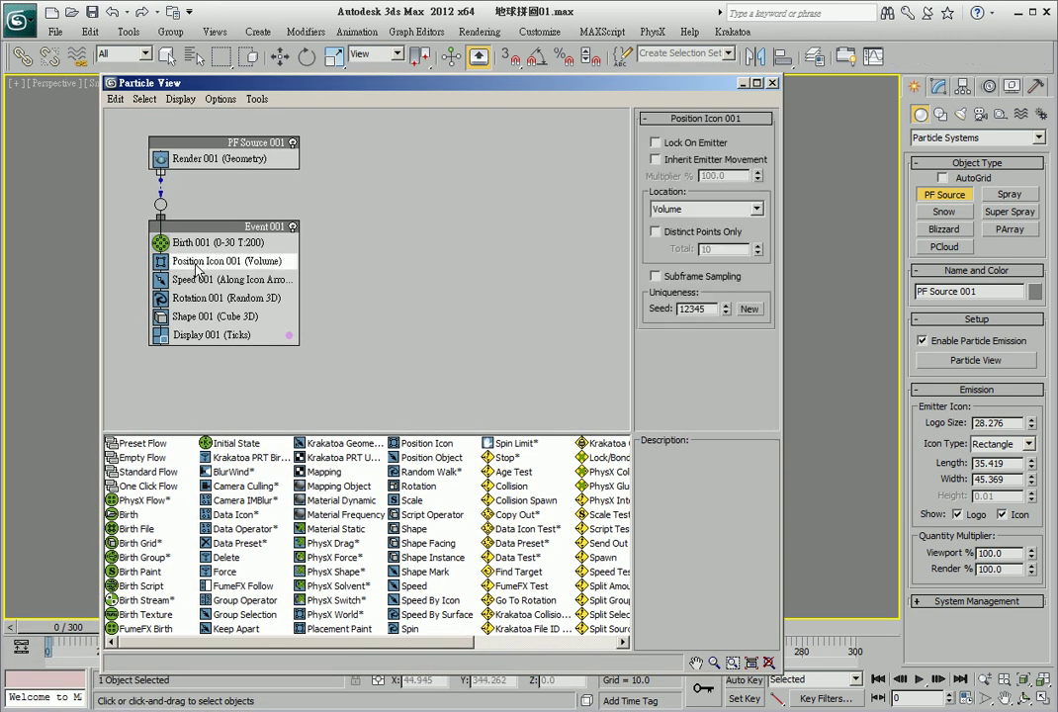
{"action": "left_click", "coordinate": [195, 279], "text": "ctrl"}
{"action": "left_click", "coordinate": [198, 297], "text": "ctrl"}
{"action": "left_click", "coordinate": [207, 317], "text": "ctrl"}
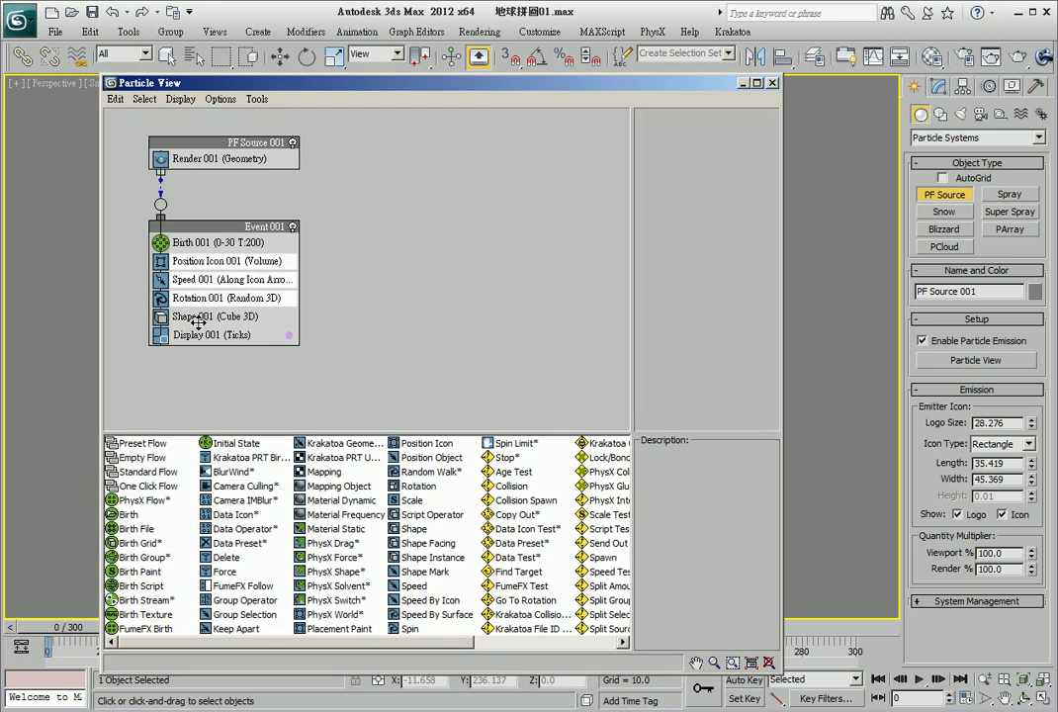
{"action": "right_click", "coordinate": [215, 325]}
{"action": "left_click", "coordinate": [244, 487]}
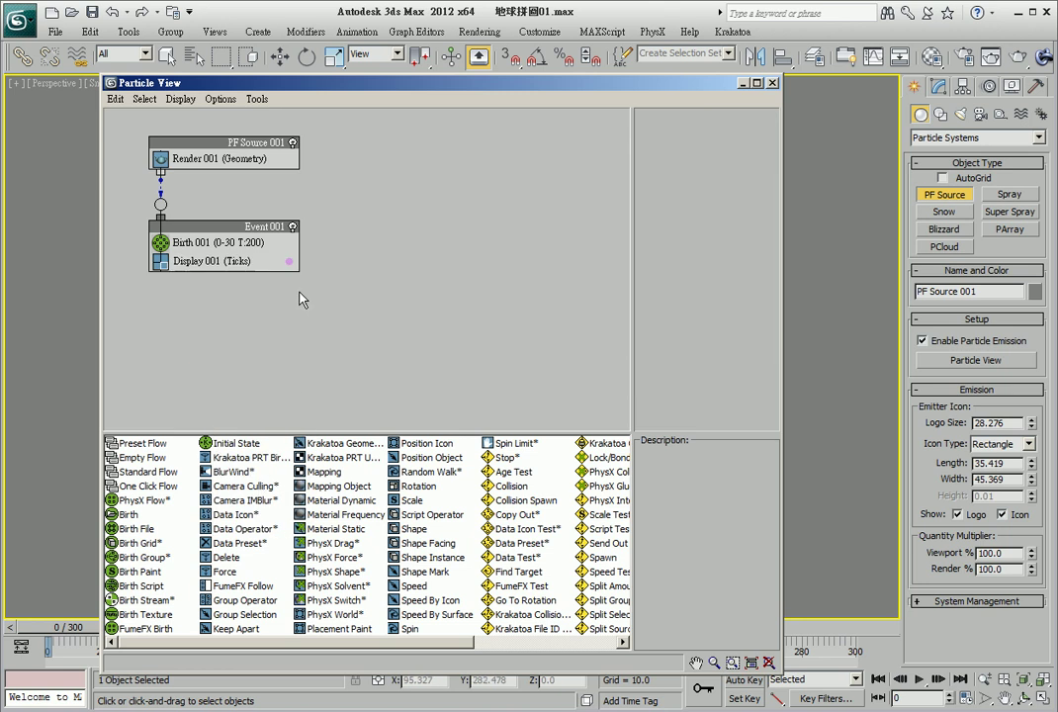
- Set Display 001's display type to Geometry
{"action": "left_click", "coordinate": [276, 150]}
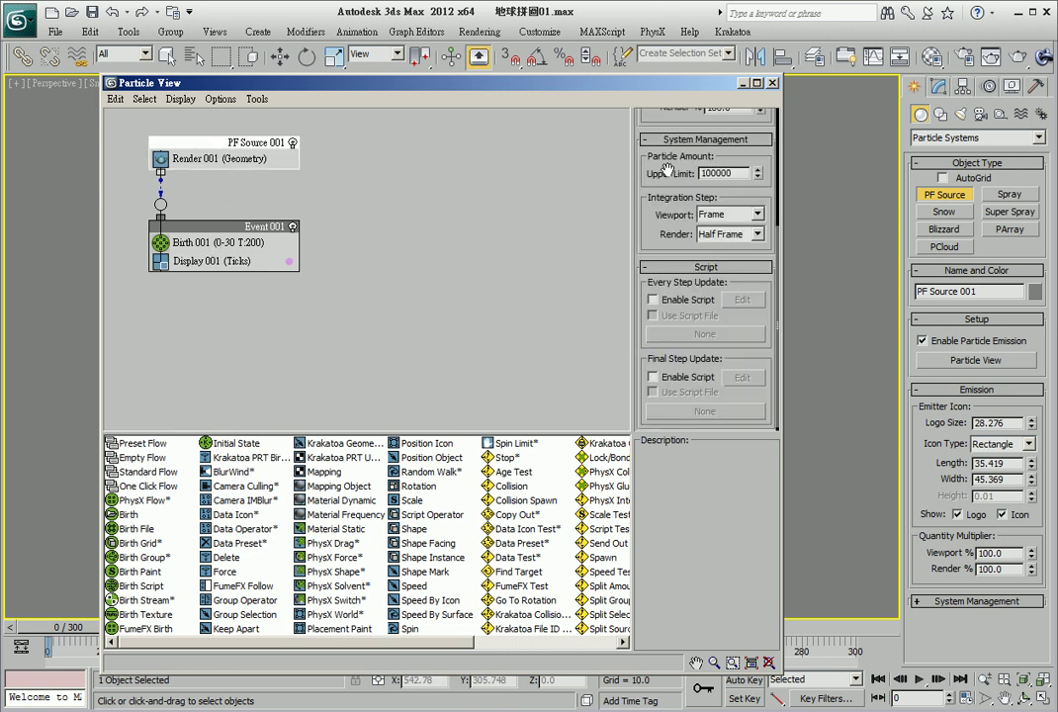
{"action": "left_click_drag", "start_coordinate": [667, 170], "coordinate": [667, 300]}
{"action": "left_click", "coordinate": [219, 244]}
{"action": "left_click", "coordinate": [222, 261]}
{"action": "left_click", "coordinate": [720, 143]}
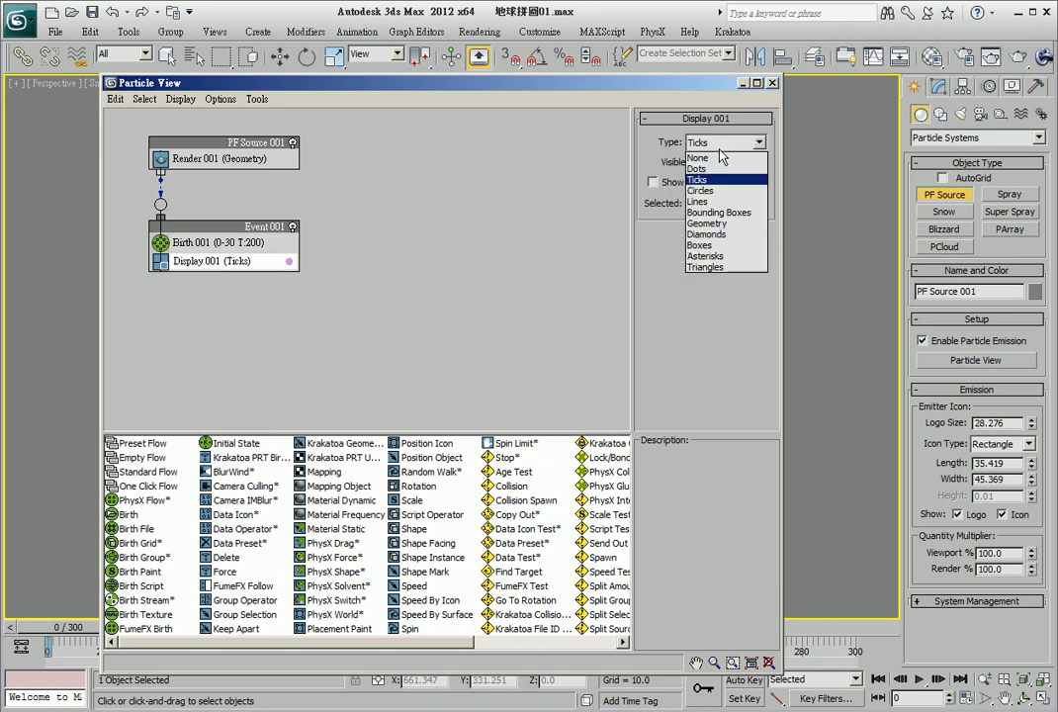
{"action": "left_click", "coordinate": [717, 231]}
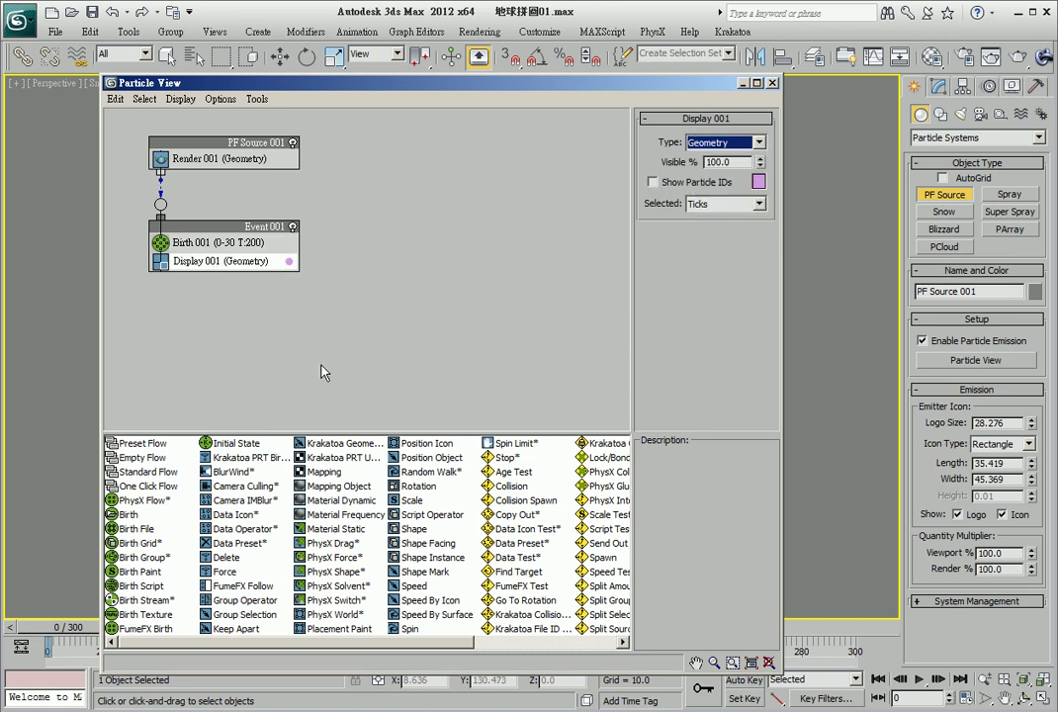
- Review the Event 001 and Birth 001 settings and find the Birth Group operator
{"action": "left_click", "coordinate": [183, 227]}
{"action": "left_click", "coordinate": [198, 243]}
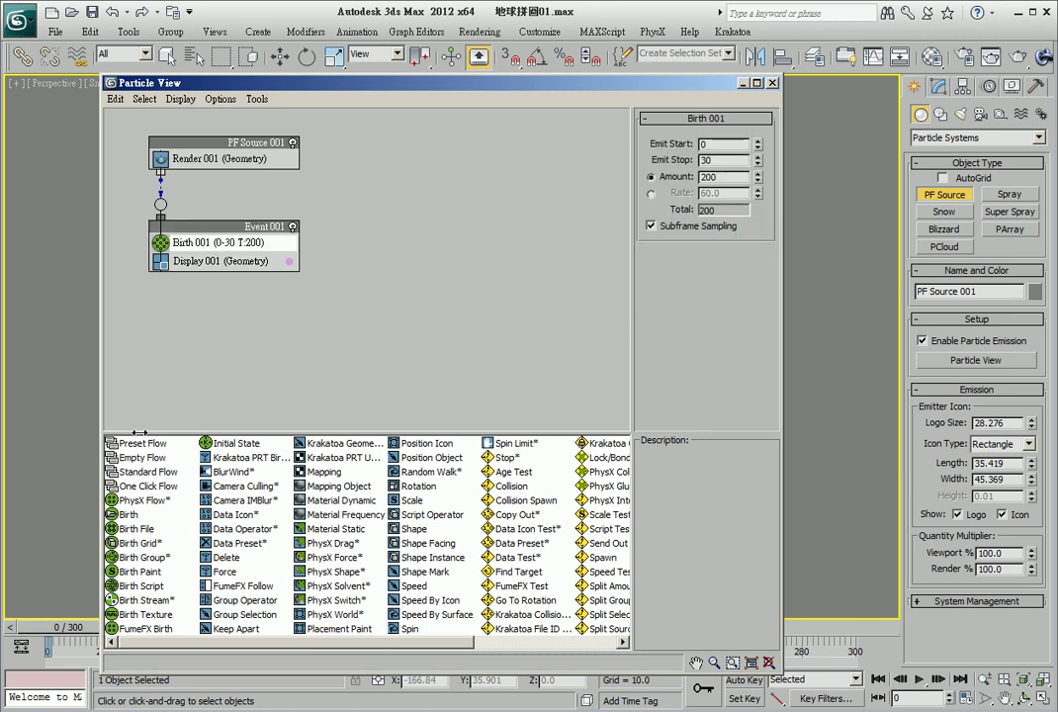
{"action": "left_click", "coordinate": [148, 558]}
- Replace Birth 001 with a Birth Group using all Plane002_frag objects
{"action": "left_click_drag", "start_coordinate": [148, 558], "coordinate": [219, 242]}
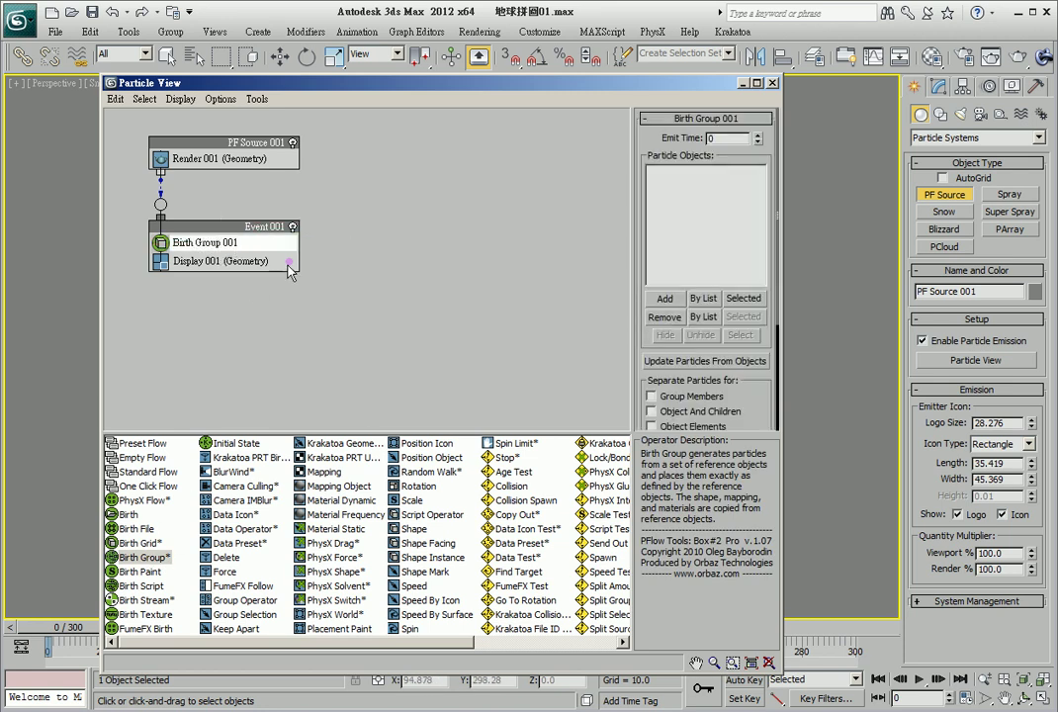
{"action": "left_click", "coordinate": [703, 297]}
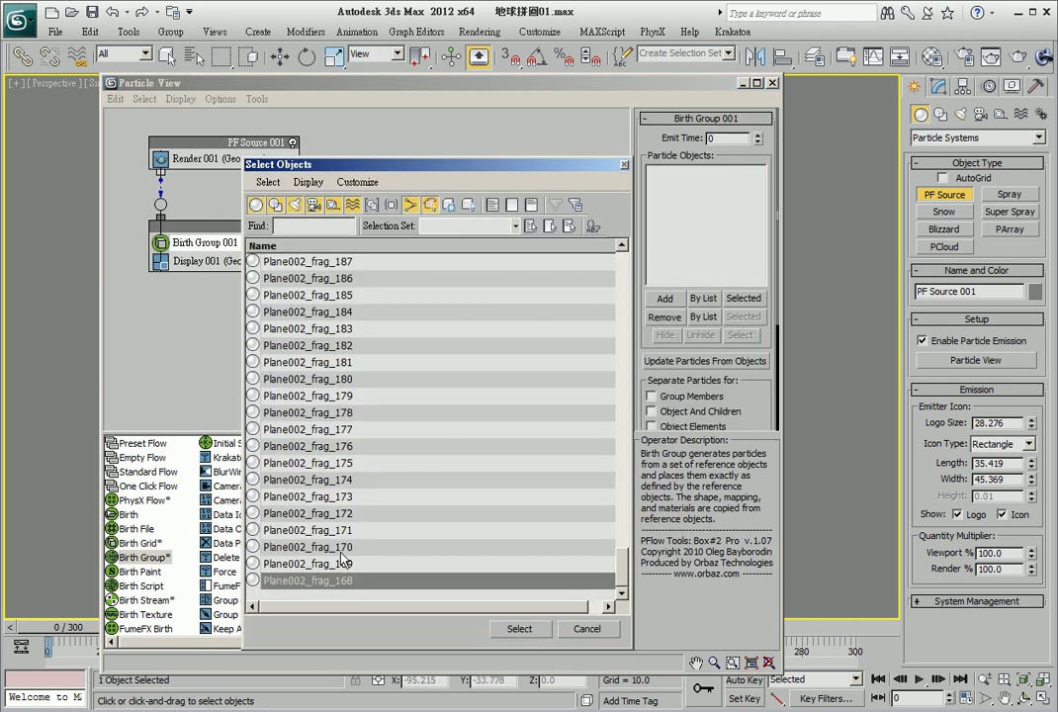
{"action": "left_click_drag", "start_coordinate": [333, 584], "coordinate": [387, 205]}
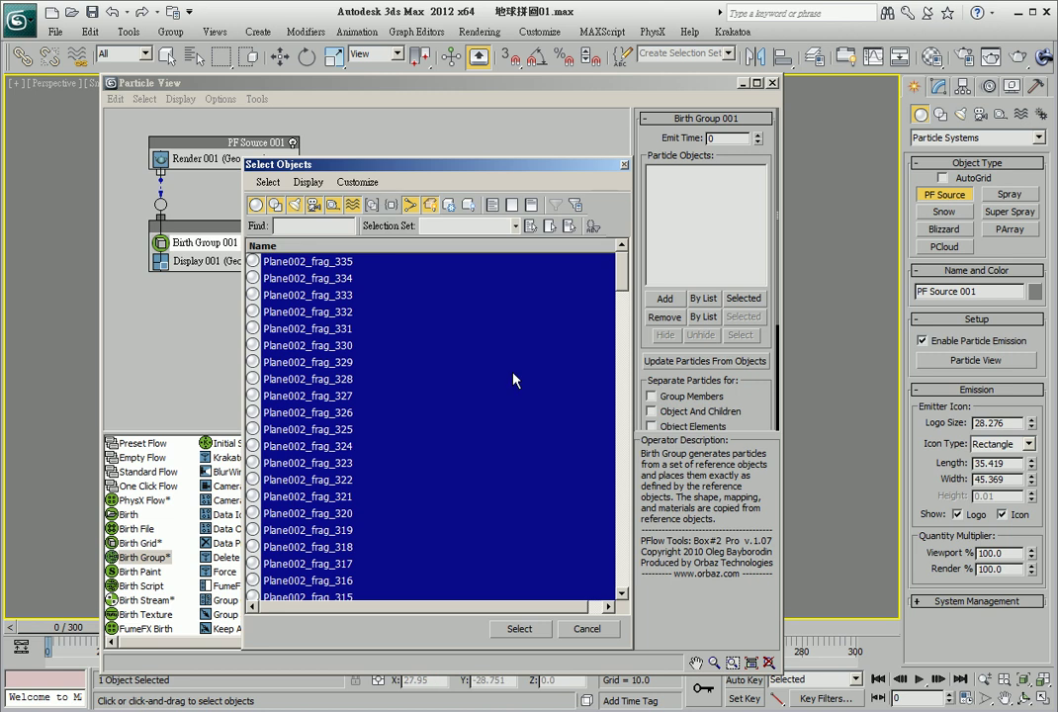
{"action": "left_click", "coordinate": [519, 629]}
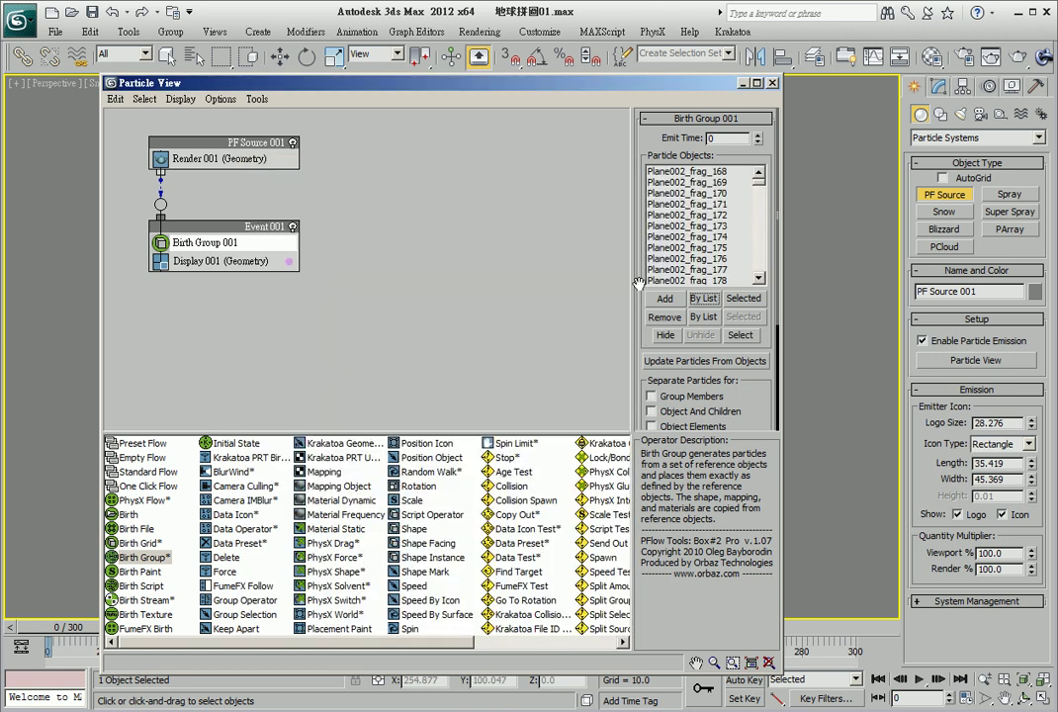
- Preview the falling fragments from frame 16 by playing the animation
{"action": "left_click_drag", "start_coordinate": [588, 83], "coordinate": [287, 53]}
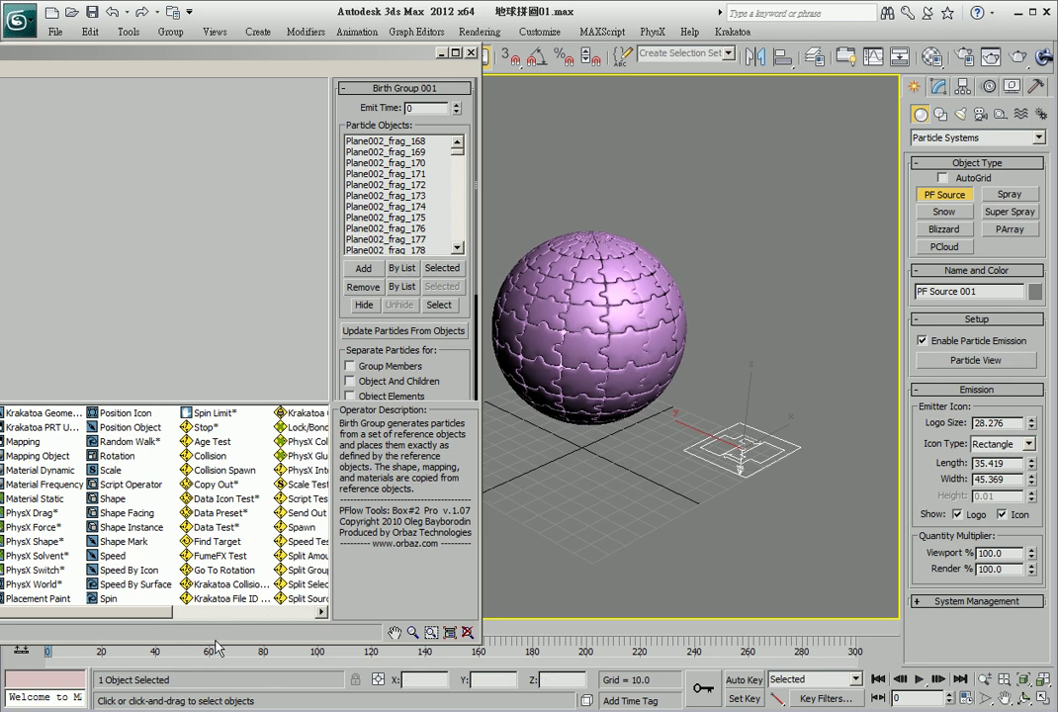
{"action": "left_click_drag", "start_coordinate": [218, 621], "coordinate": [217, 596]}
{"action": "mouse_move", "coordinate": [78, 629]}
{"action": "left_mouse_down"}
{"action": "mouse_move", "coordinate": [133, 635]}
{"action": "mouse_move", "coordinate": [83, 632]}
{"action": "left_mouse_up"}
{"action": "key", "text": "slash"}
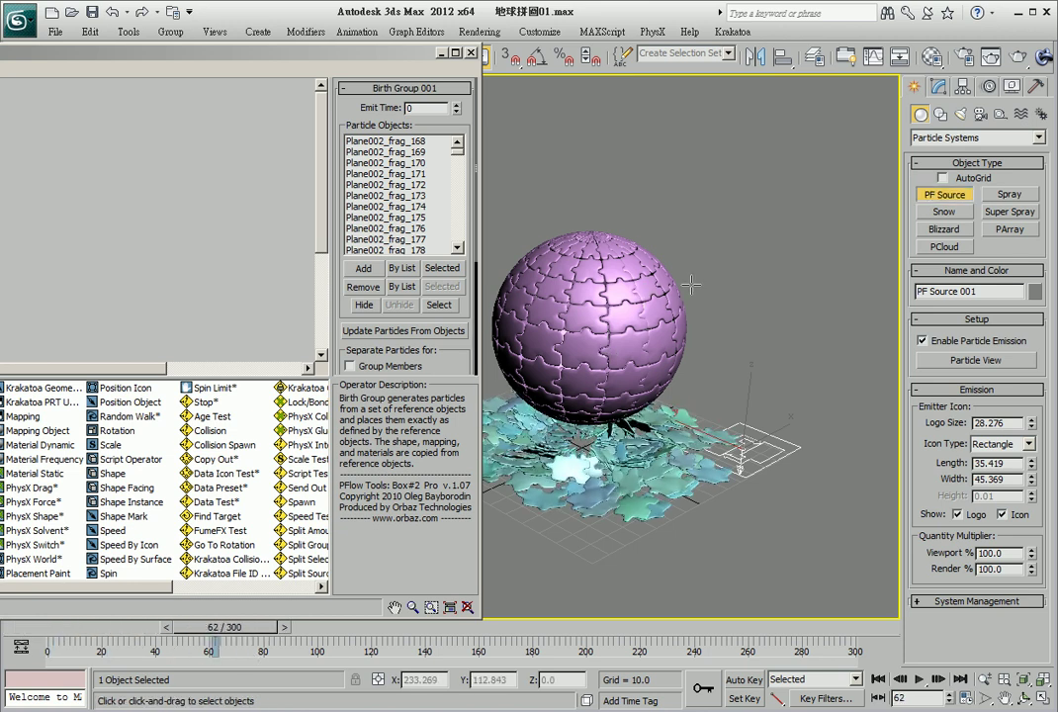
- Set Display 001 to Dots and scrub the timeline to check the reassembly
{"action": "left_click", "coordinate": [137, 157]}
{"action": "left_click", "coordinate": [368, 111]}
{"action": "left_click", "coordinate": [423, 138]}
{"action": "left_click_drag", "start_coordinate": [214, 647], "coordinate": [318, 652]}
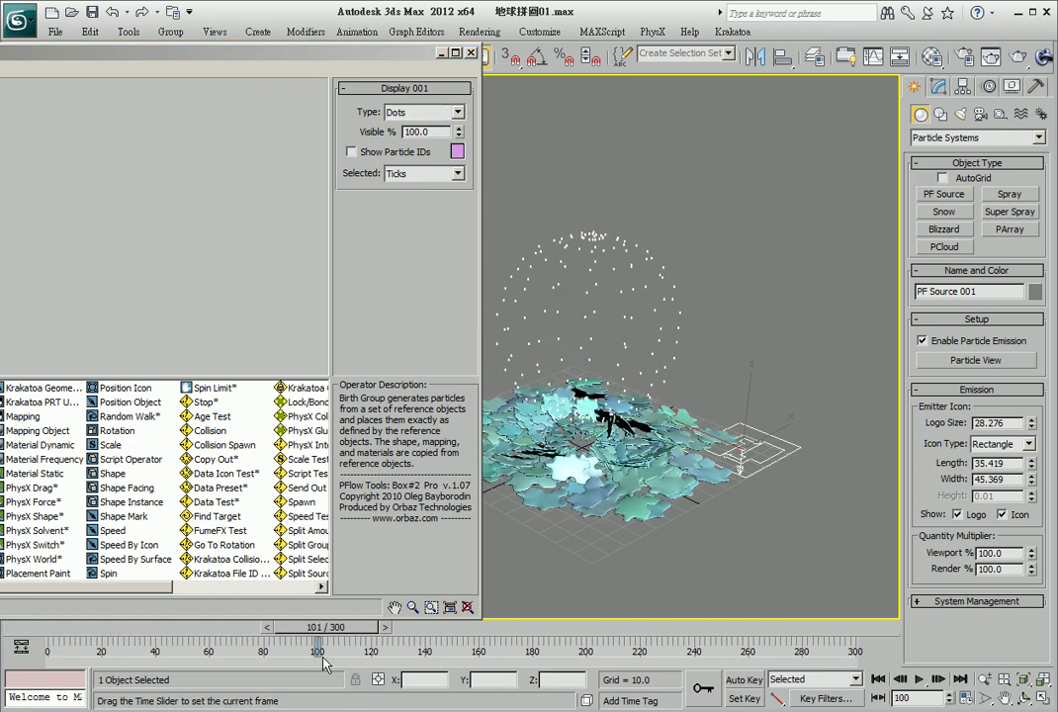
- Draw a second PF Source emitter below the scene
{"action": "middle_click_drag", "start_coordinate": [675, 436], "coordinate": [689, 419]}
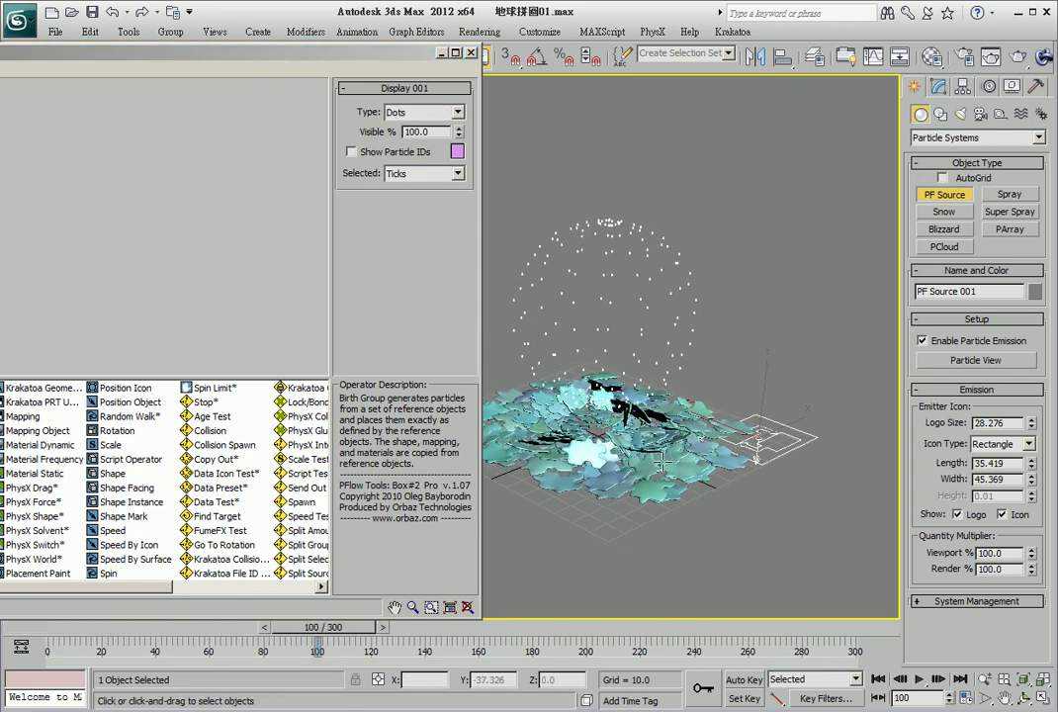
{"action": "left_click", "coordinate": [96, 203]}
{"action": "left_click_drag", "start_coordinate": [153, 55], "coordinate": [158, 63]}
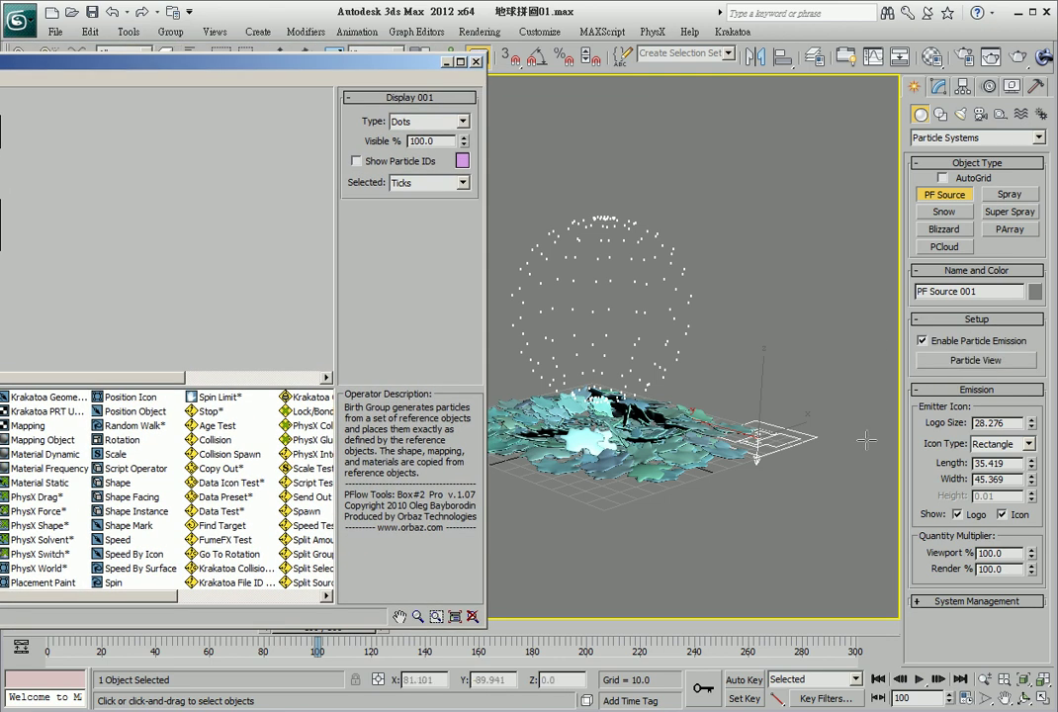
{"action": "left_click_drag", "start_coordinate": [591, 531], "coordinate": [696, 589]}
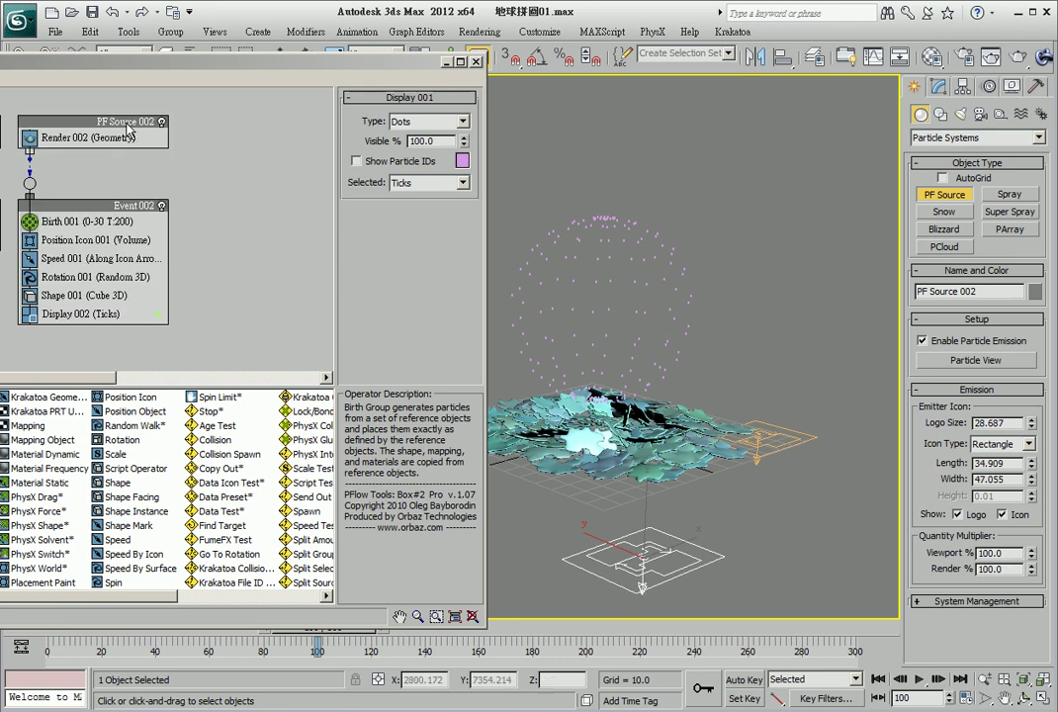
- Delete Event 002 with its Position Icon, Speed, Rotation and Shape operators
{"action": "left_click", "coordinate": [79, 240]}
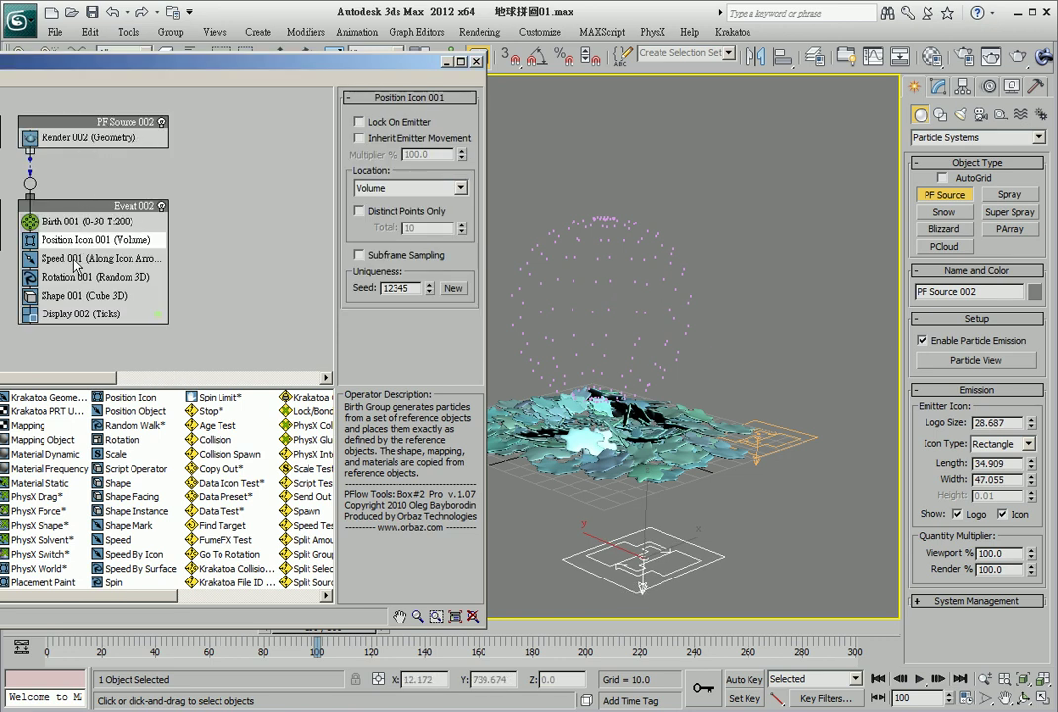
{"action": "left_click", "coordinate": [69, 259], "text": "ctrl"}
{"action": "left_click", "coordinate": [67, 278], "text": "ctrl"}
{"action": "left_click", "coordinate": [99, 280], "text": "ctrl"}
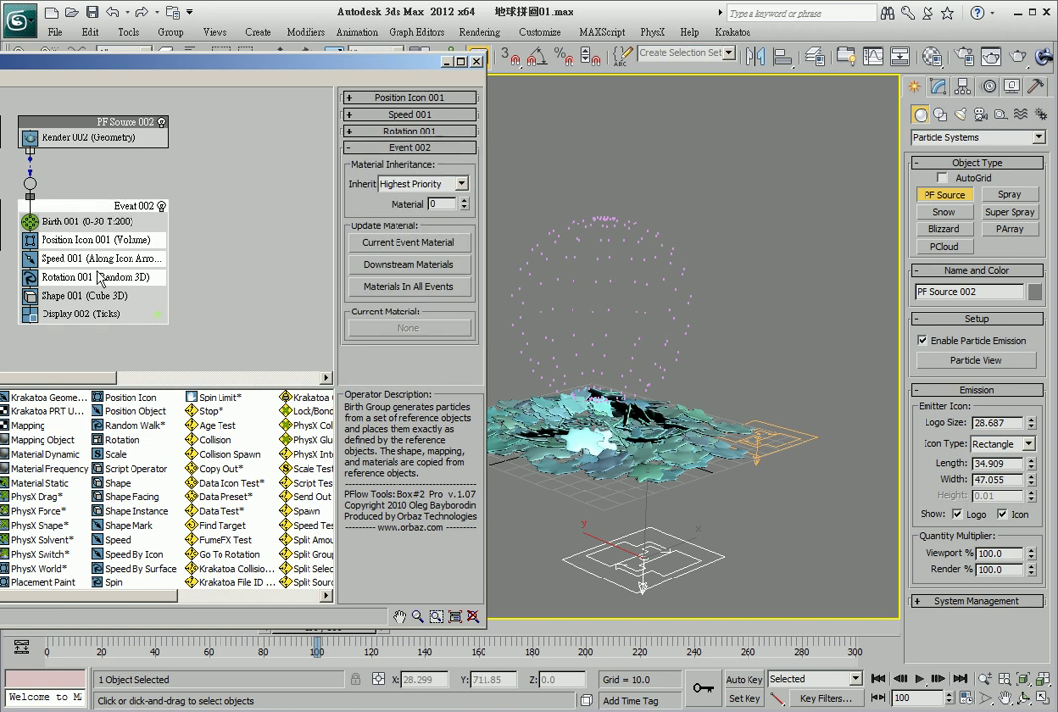
{"action": "left_click", "coordinate": [75, 300], "text": "ctrl"}
{"action": "right_click", "coordinate": [81, 288]}
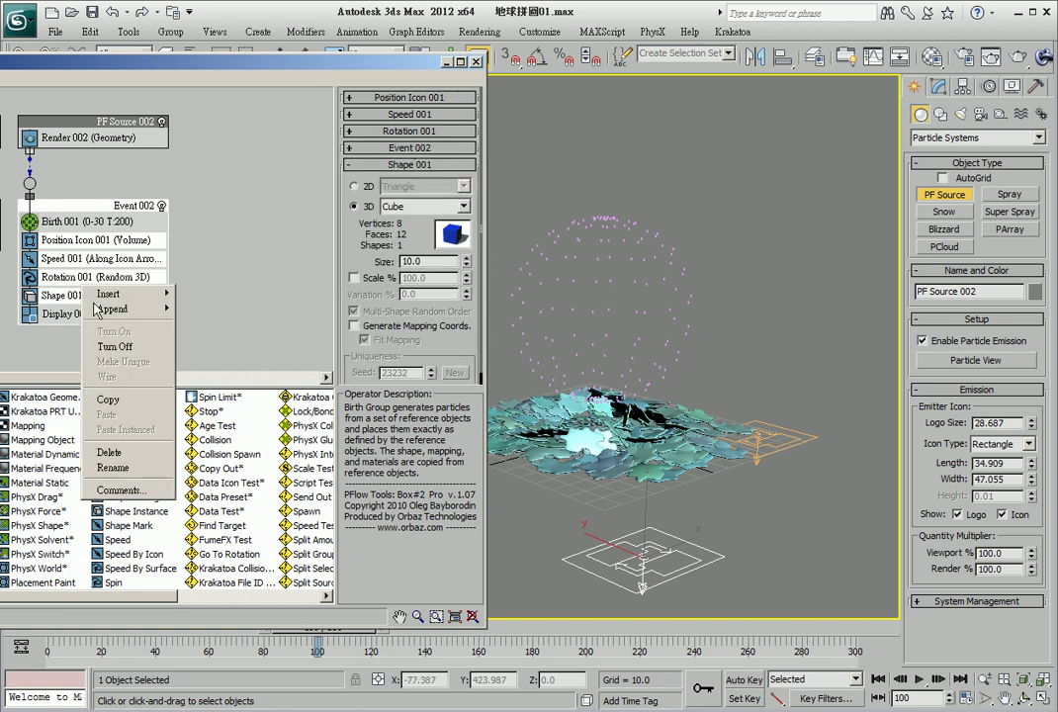
{"action": "left_click", "coordinate": [135, 454]}
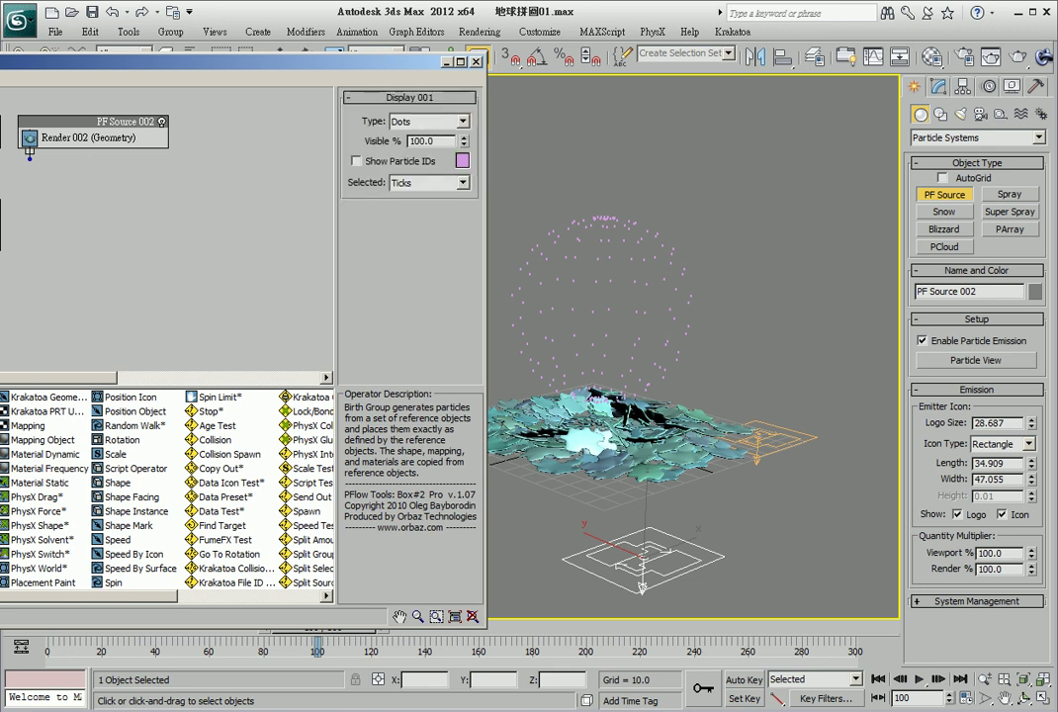
- Add a new Event 002 holding a copied Display operator coloured green
{"action": "left_click_drag", "start_coordinate": [19, 208], "coordinate": [103, 227], "text": "shift"}
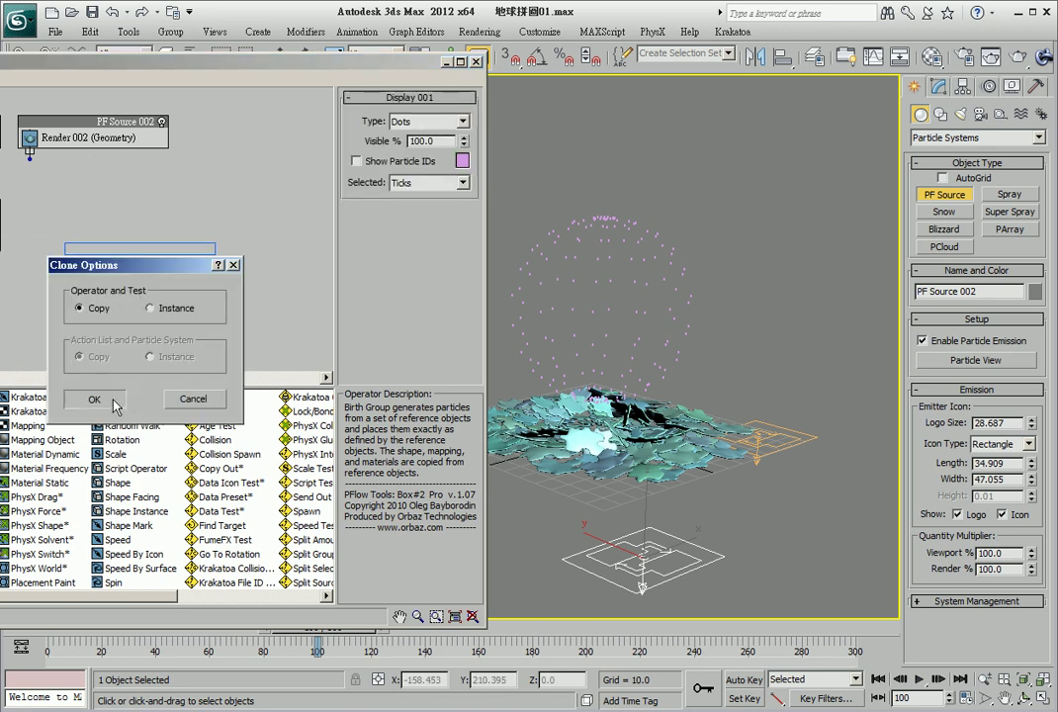
{"action": "left_click", "coordinate": [94, 400]}
{"action": "left_click", "coordinate": [461, 160]}
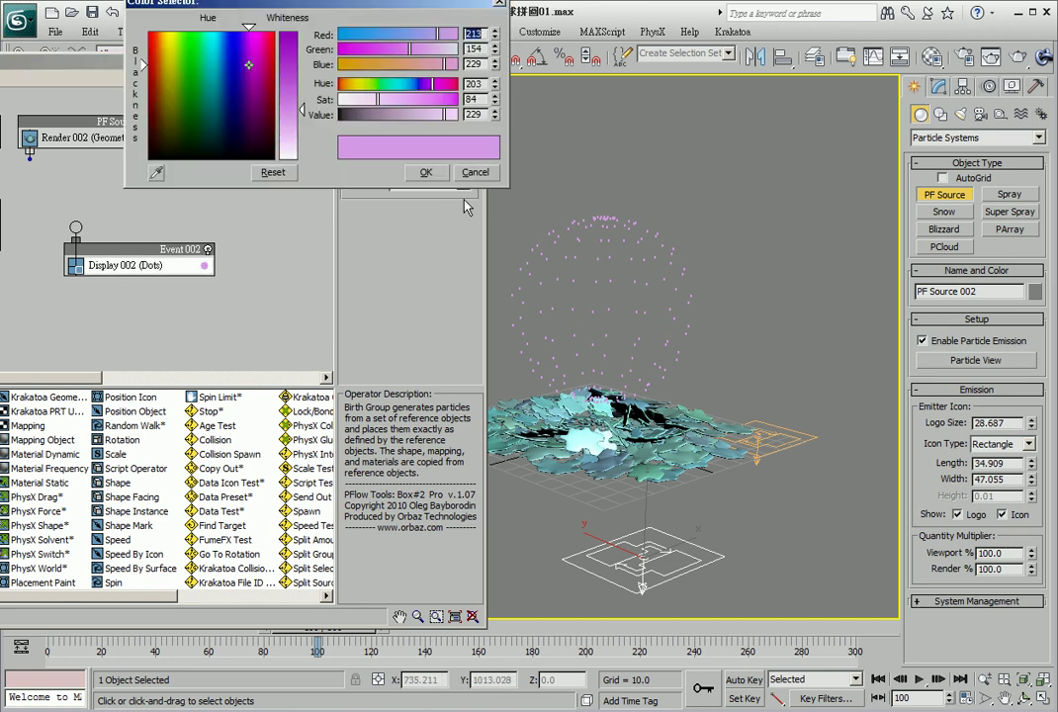
{"action": "left_click", "coordinate": [188, 55]}
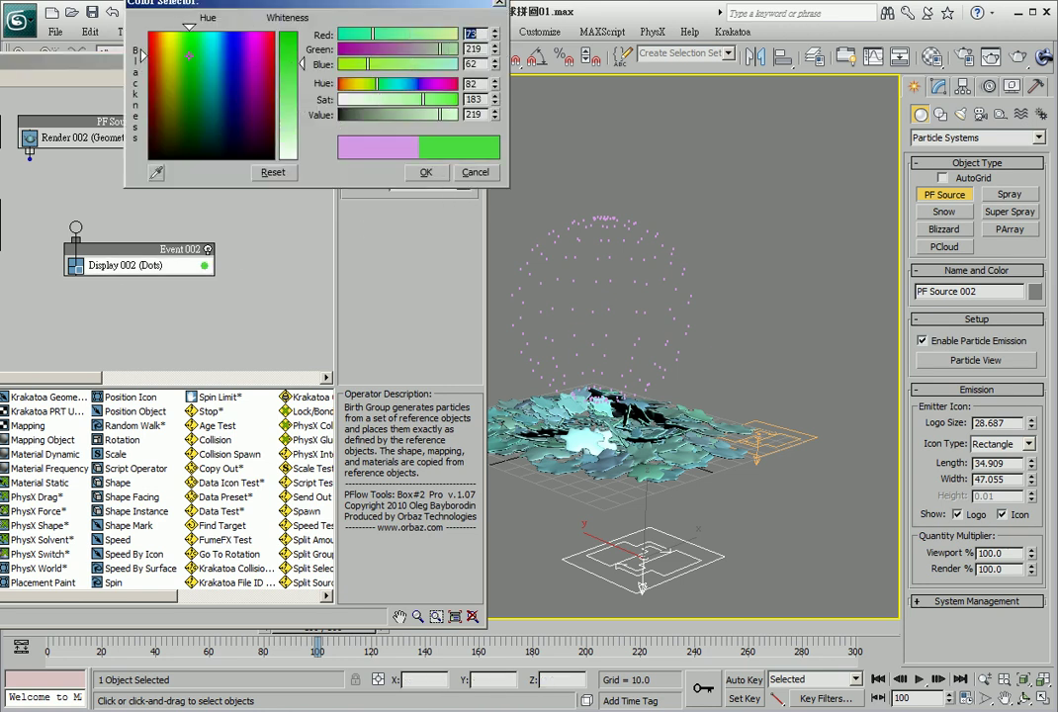
{"action": "left_click", "coordinate": [423, 174]}
{"action": "left_click_drag", "start_coordinate": [148, 249], "coordinate": [133, 258]}
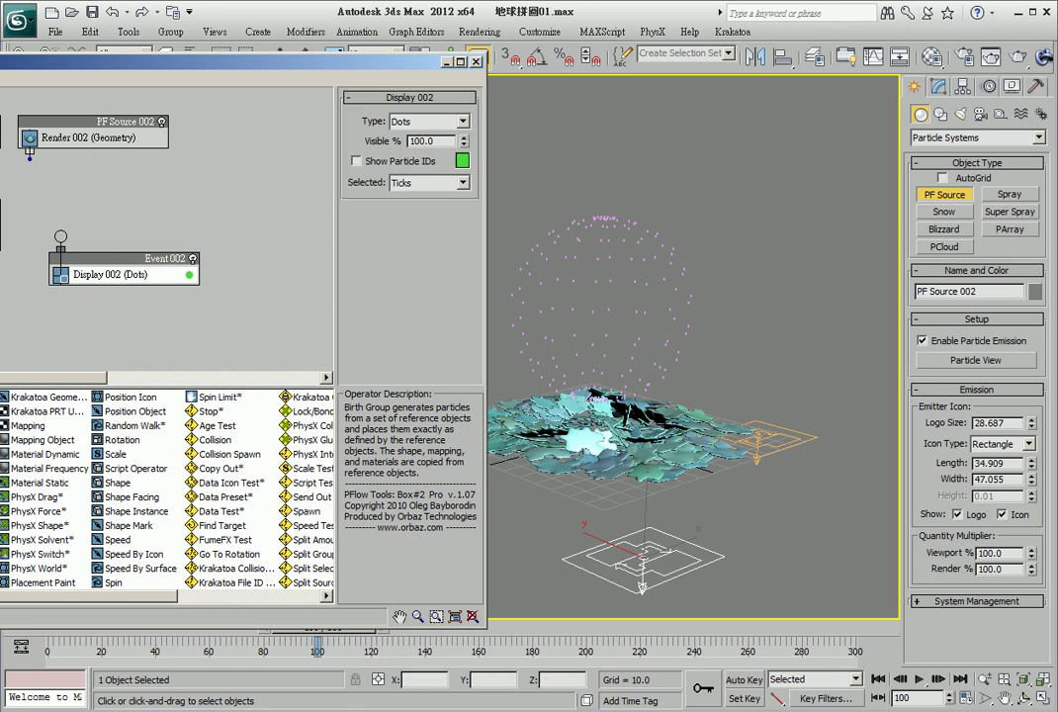
- Add a Birth Group to Event 002 and wire PF Source 002 into it
{"action": "left_click_drag", "start_coordinate": [33, 61], "coordinate": [211, 62]}
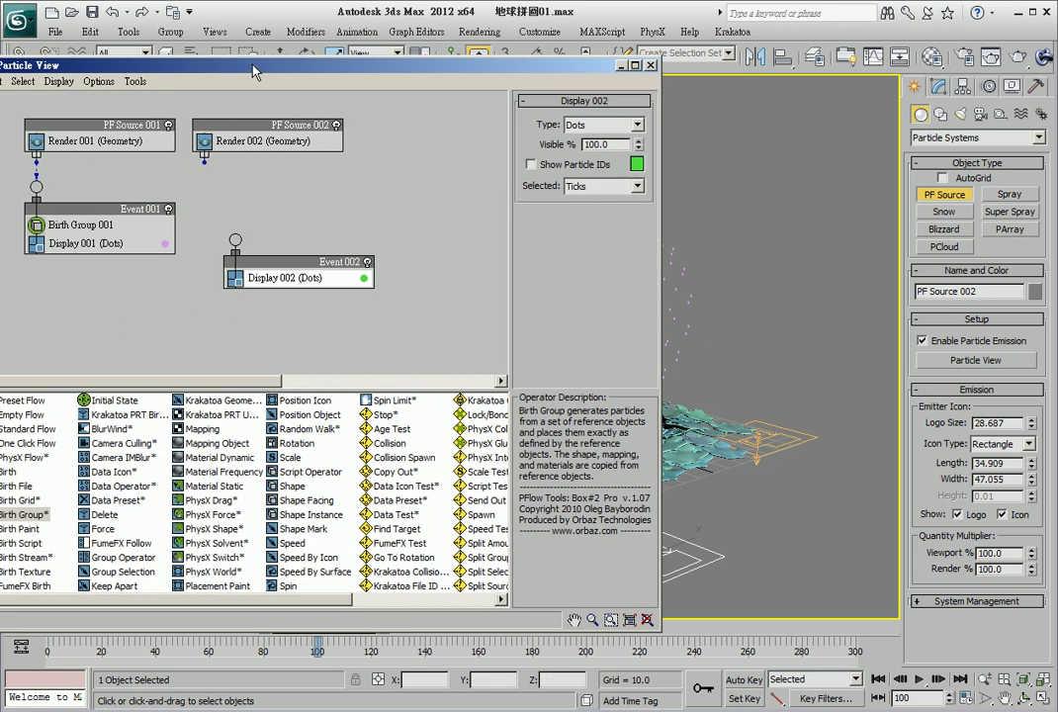
{"action": "left_click_drag", "start_coordinate": [24, 511], "coordinate": [284, 276]}
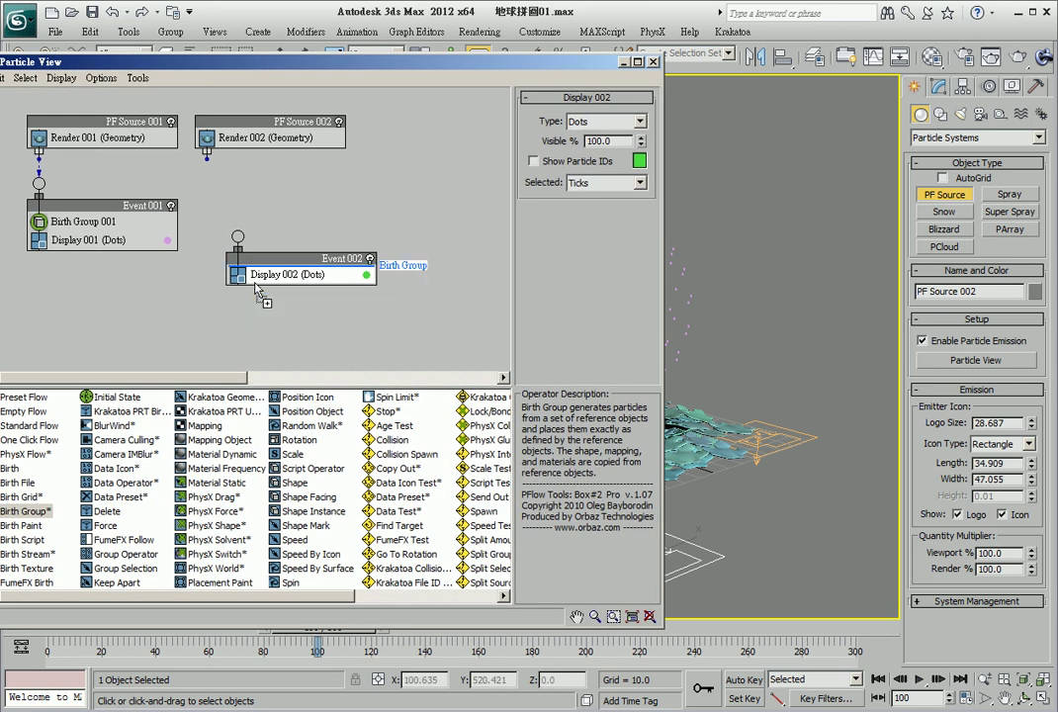
{"action": "left_click_drag", "start_coordinate": [206, 156], "coordinate": [238, 236]}
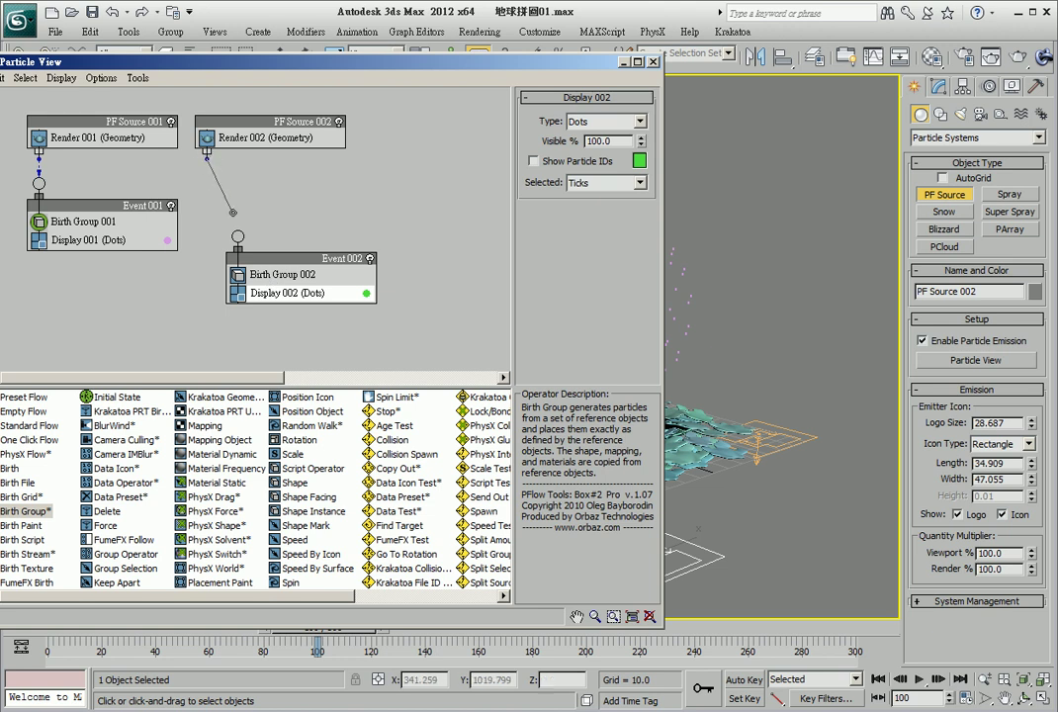
{"action": "left_click", "coordinate": [282, 280]}
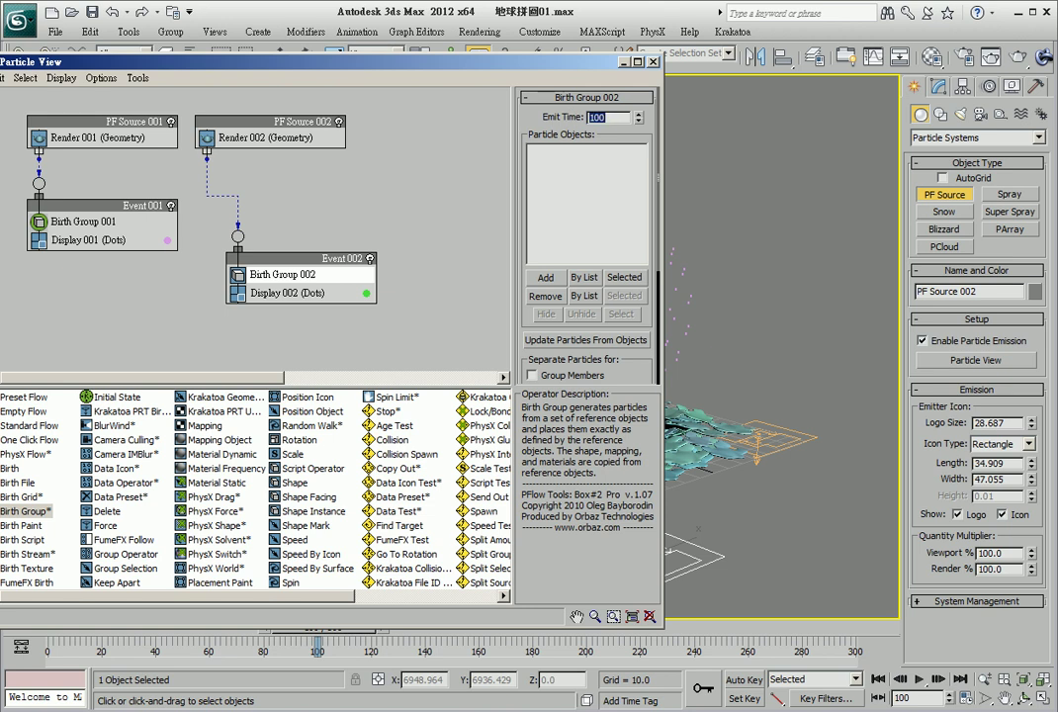
- Make Birth Group 002 use all Plane002_frag objects as particles
{"action": "left_click", "coordinate": [583, 277]}
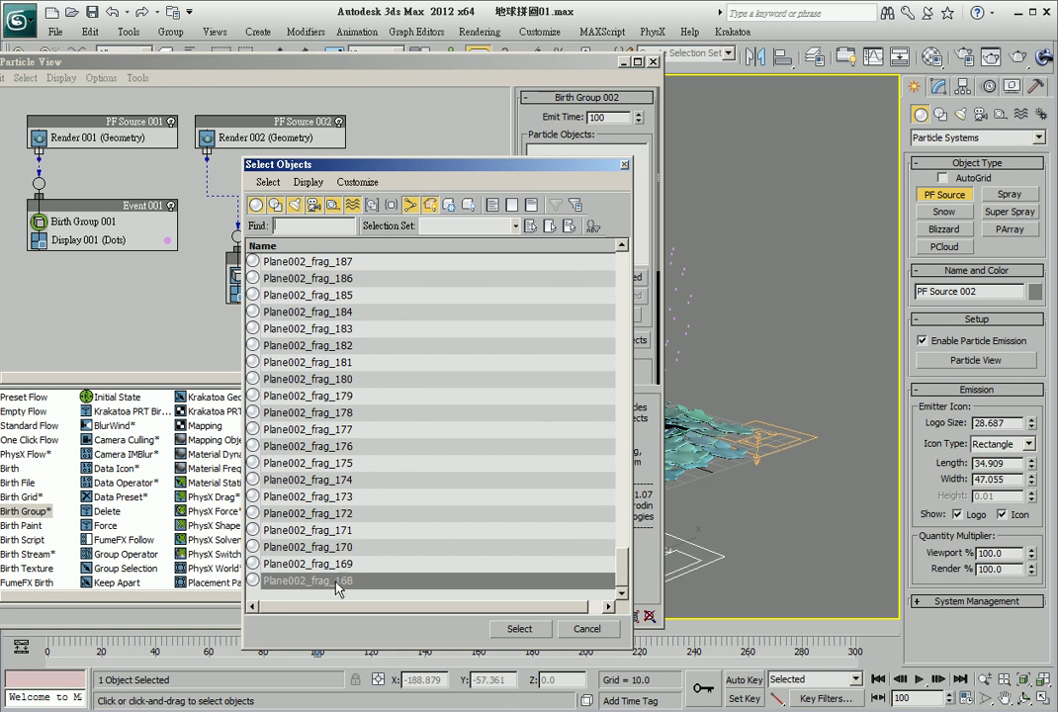
{"action": "left_click_drag", "start_coordinate": [336, 585], "coordinate": [414, 274]}
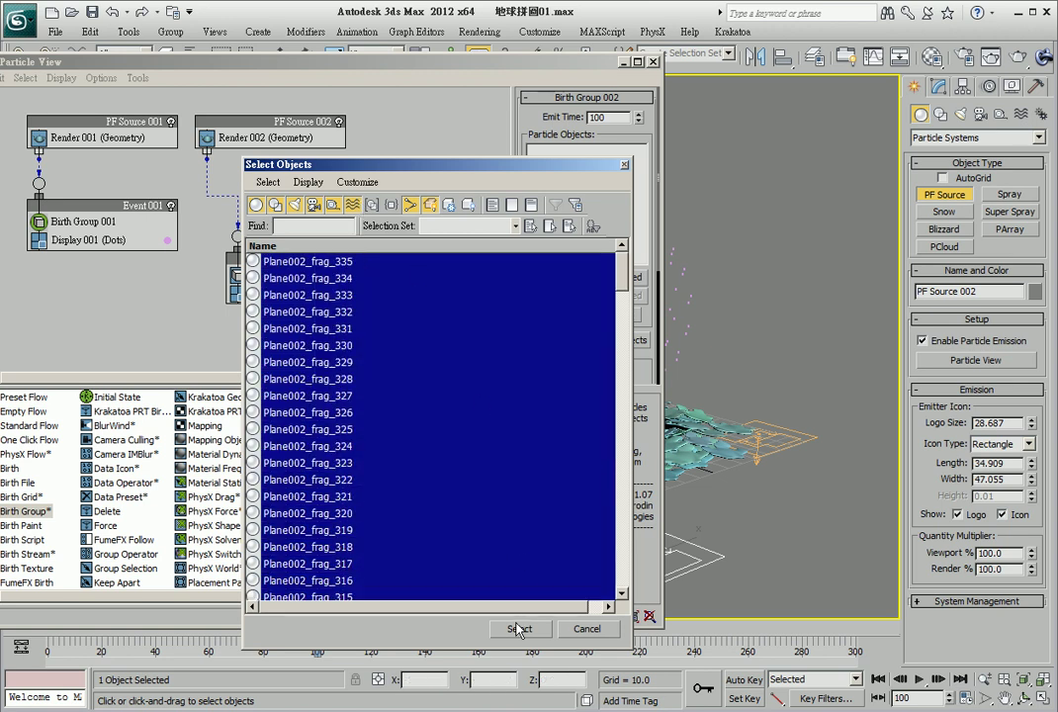
{"action": "left_click", "coordinate": [519, 629]}
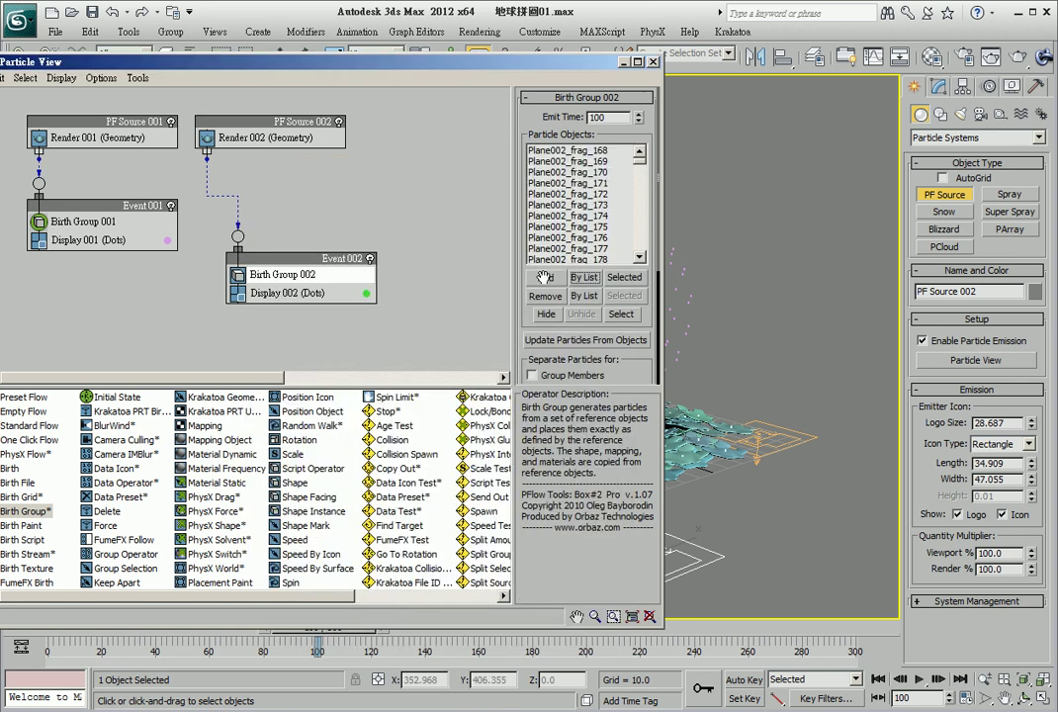
{"action": "left_click_drag", "start_coordinate": [516, 66], "coordinate": [359, 40]}
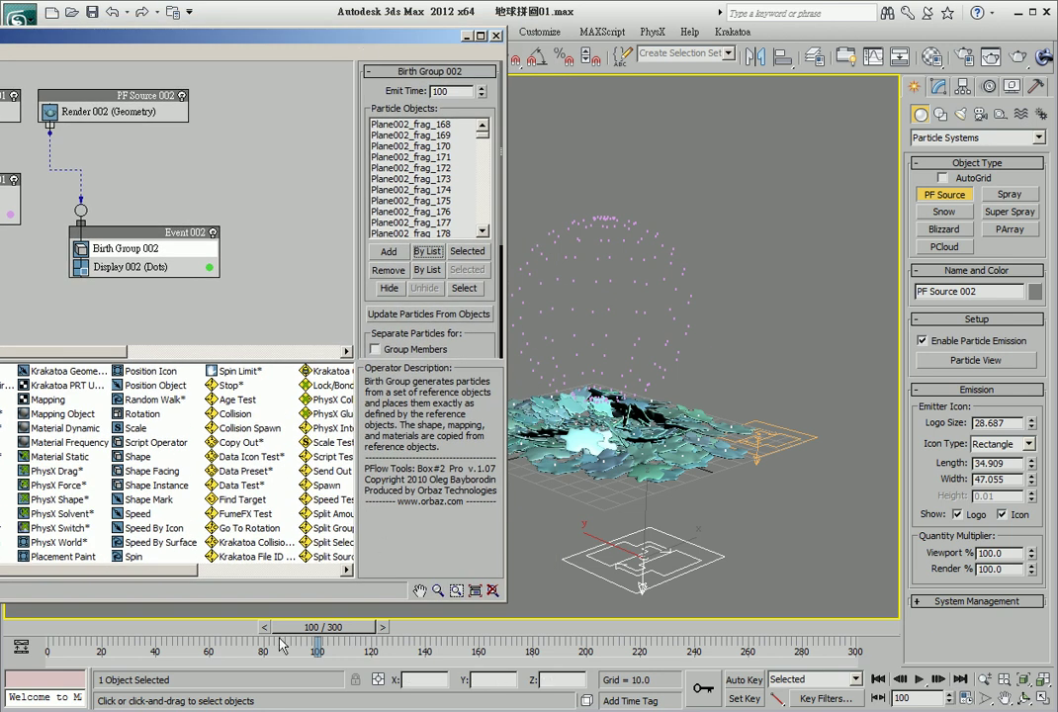
- Set Display 002's type to Geometry and scrub to preview the particles
{"action": "left_click", "coordinate": [153, 267]}
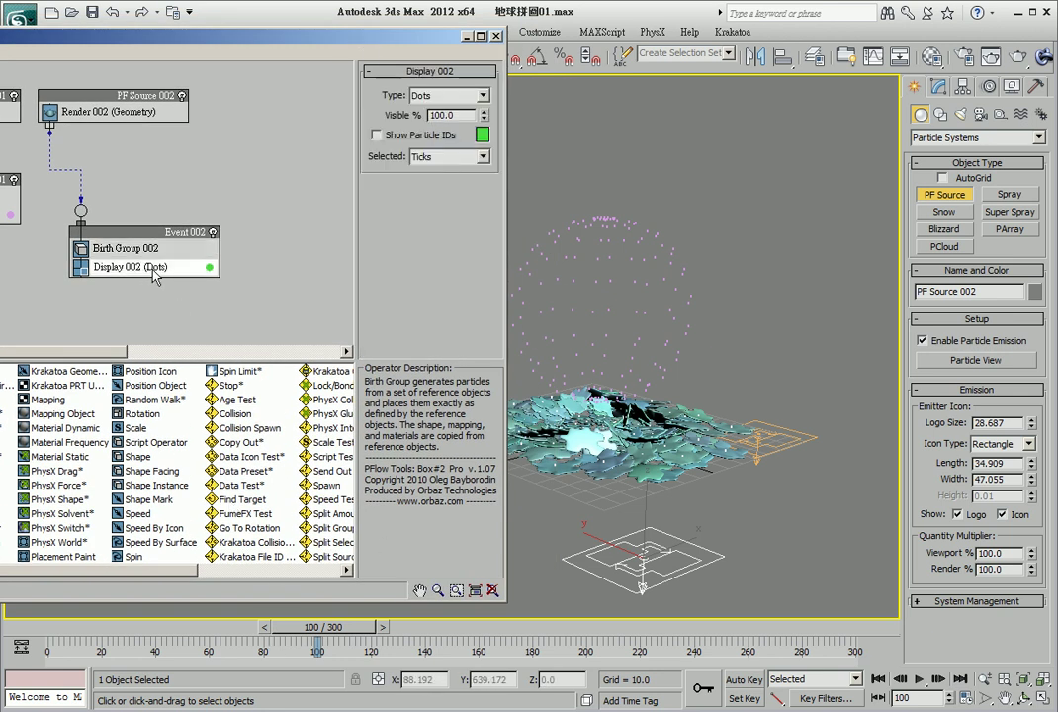
{"action": "left_click", "coordinate": [441, 96]}
{"action": "left_click", "coordinate": [445, 172]}
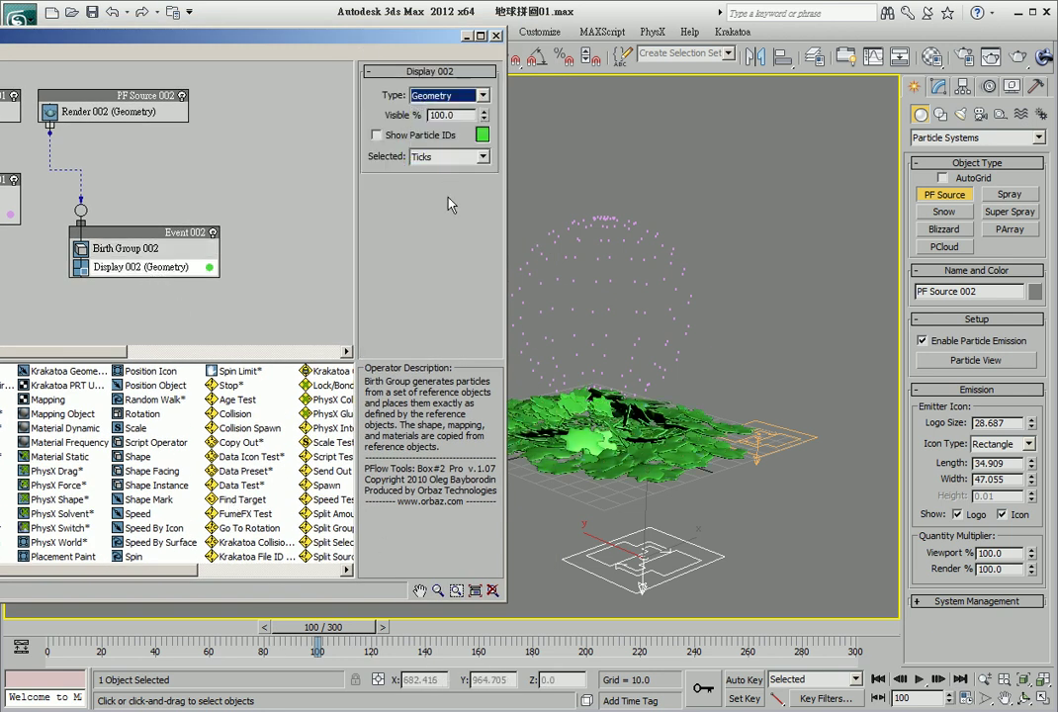
{"action": "mouse_move", "coordinate": [71, 630]}
{"action": "left_mouse_down"}
{"action": "mouse_move", "coordinate": [374, 641]}
{"action": "mouse_move", "coordinate": [60, 640]}
{"action": "left_mouse_up"}
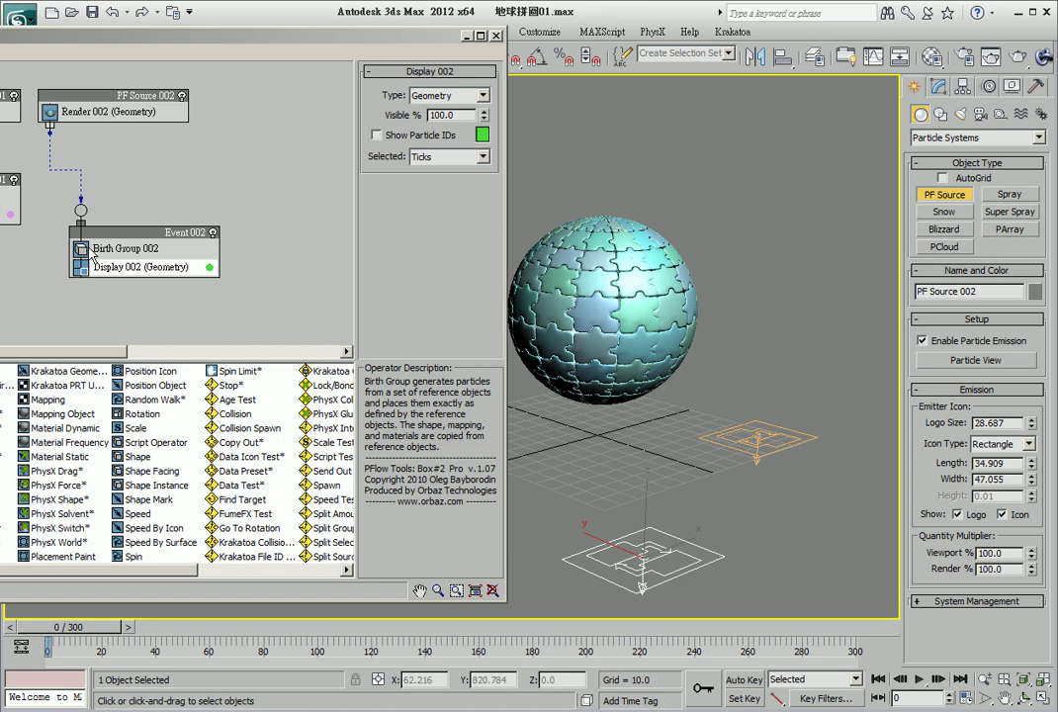
- Hide the original fragments and set Birth Group 002's Emit Time to 0
{"action": "left_click", "coordinate": [148, 232]}
{"action": "left_click", "coordinate": [128, 248]}
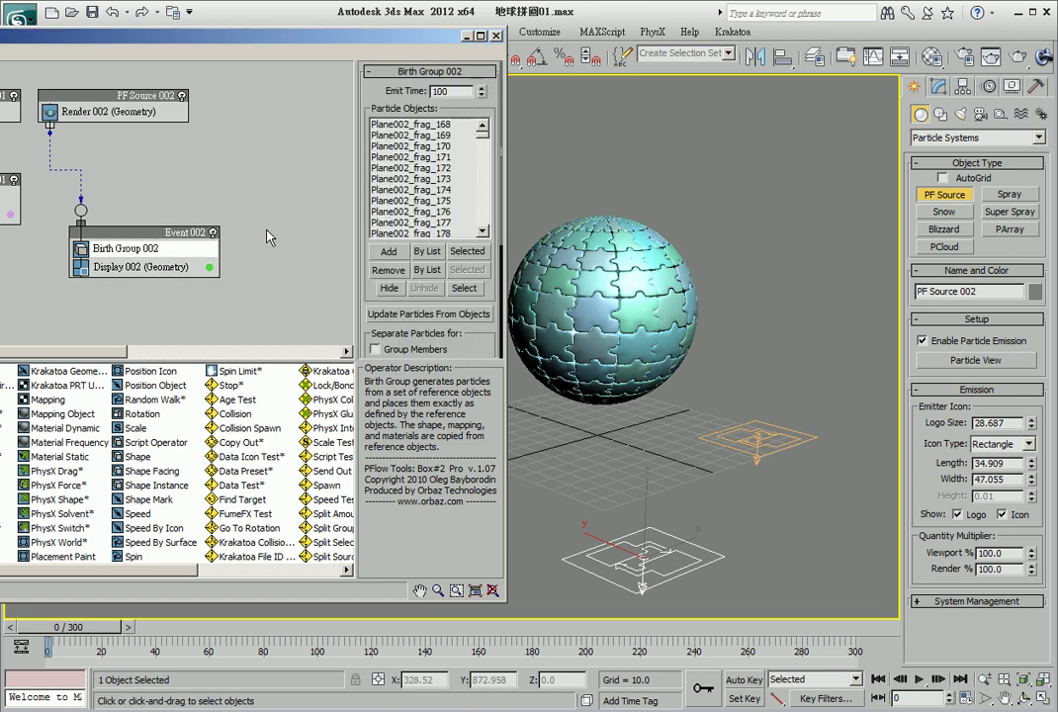
{"action": "left_click", "coordinate": [390, 288]}
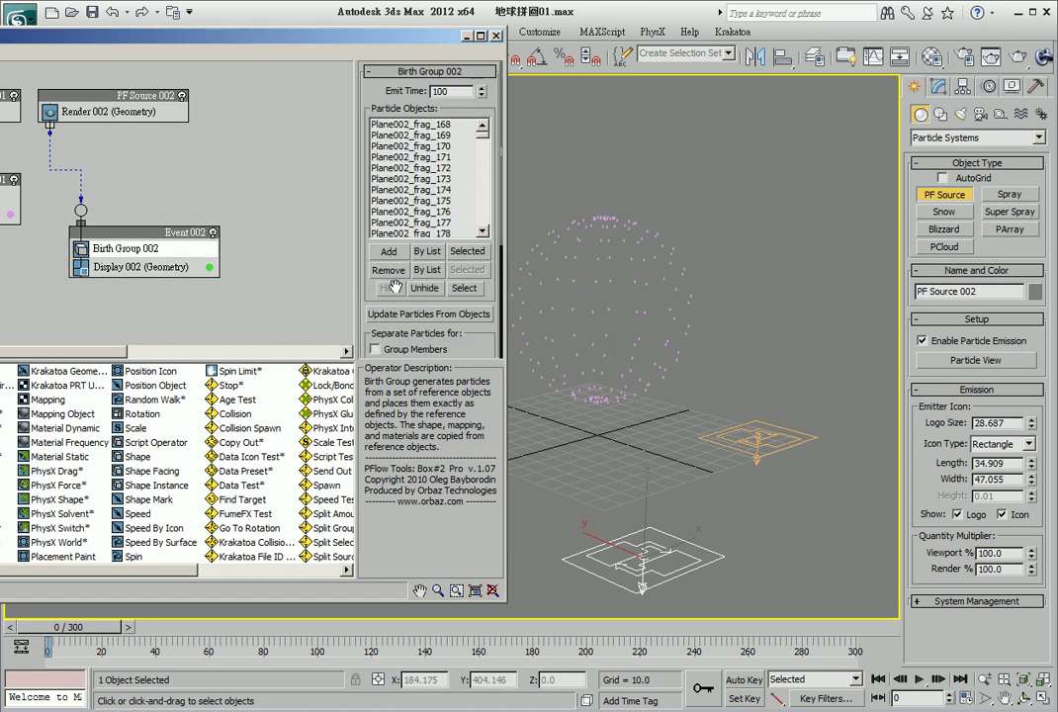
{"action": "left_click", "coordinate": [484, 91]}
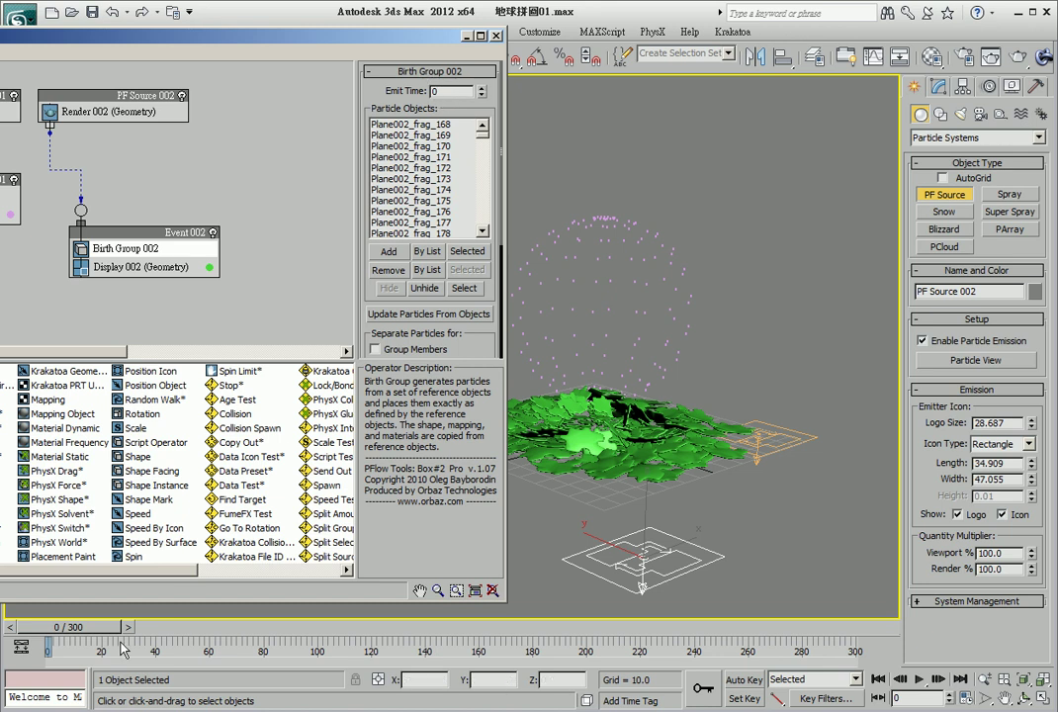
{"action": "left_click_drag", "start_coordinate": [61, 628], "coordinate": [529, 629]}
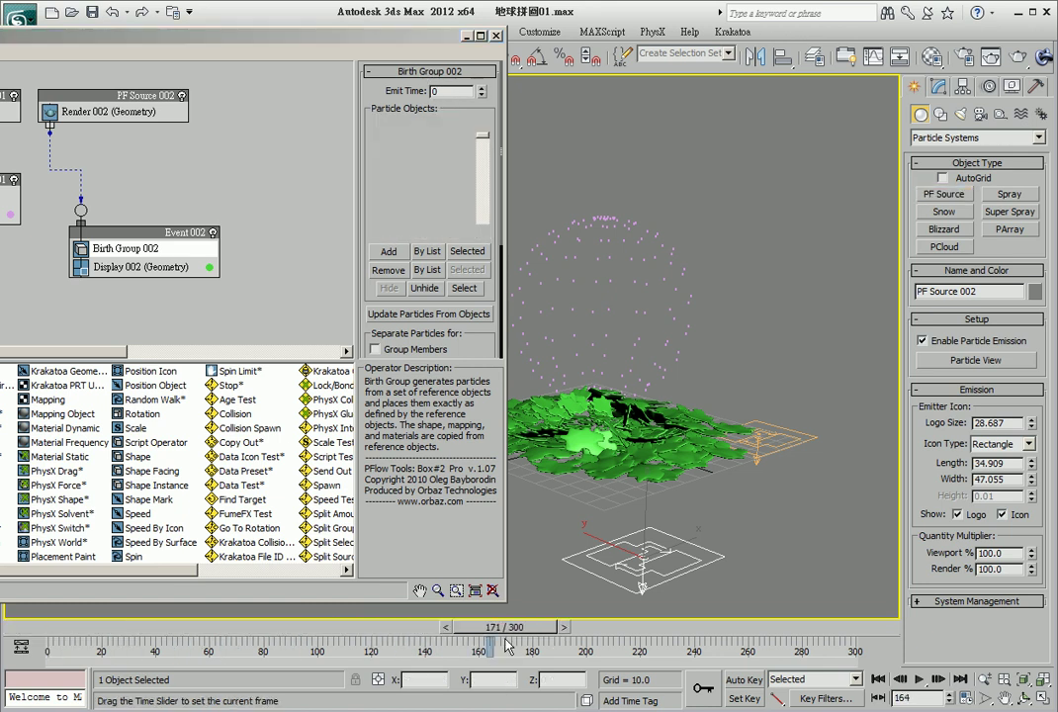
{"action": "left_click_drag", "start_coordinate": [203, 629], "coordinate": [44, 620]}
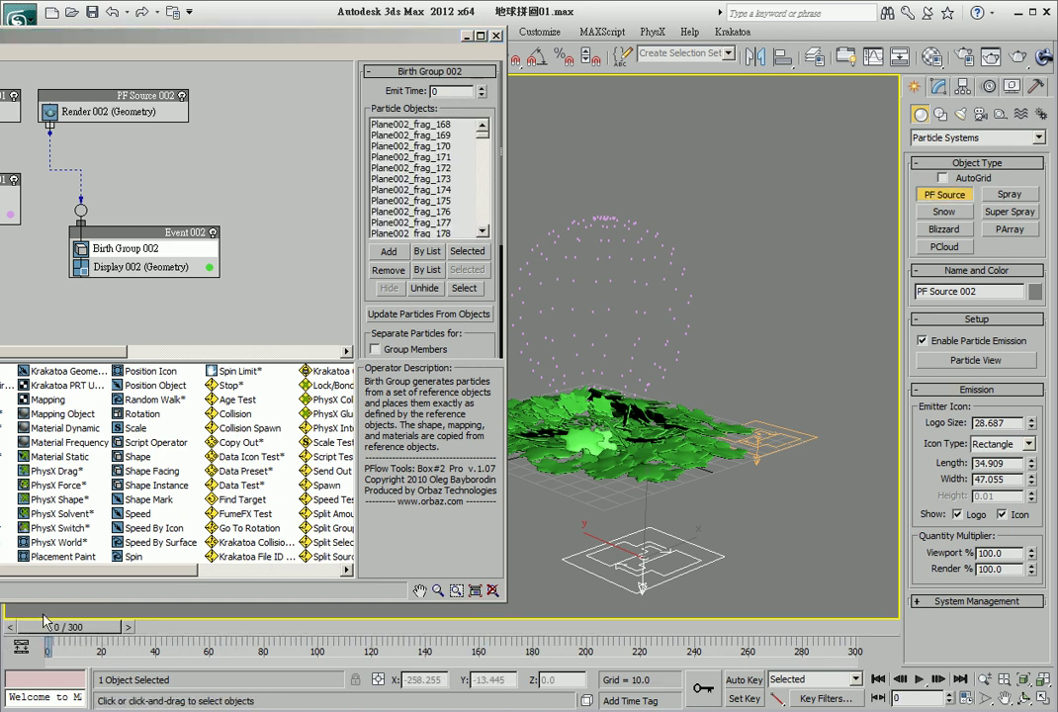
- Orbit the viewport to inspect the green particle fragments
{"action": "left_click_drag", "start_coordinate": [262, 59], "coordinate": [291, 56]}
{"action": "middle_click_drag", "start_coordinate": [692, 445], "coordinate": [747, 416]}
{"action": "middle_click_drag", "start_coordinate": [692, 444], "coordinate": [771, 415], "text": "alt"}
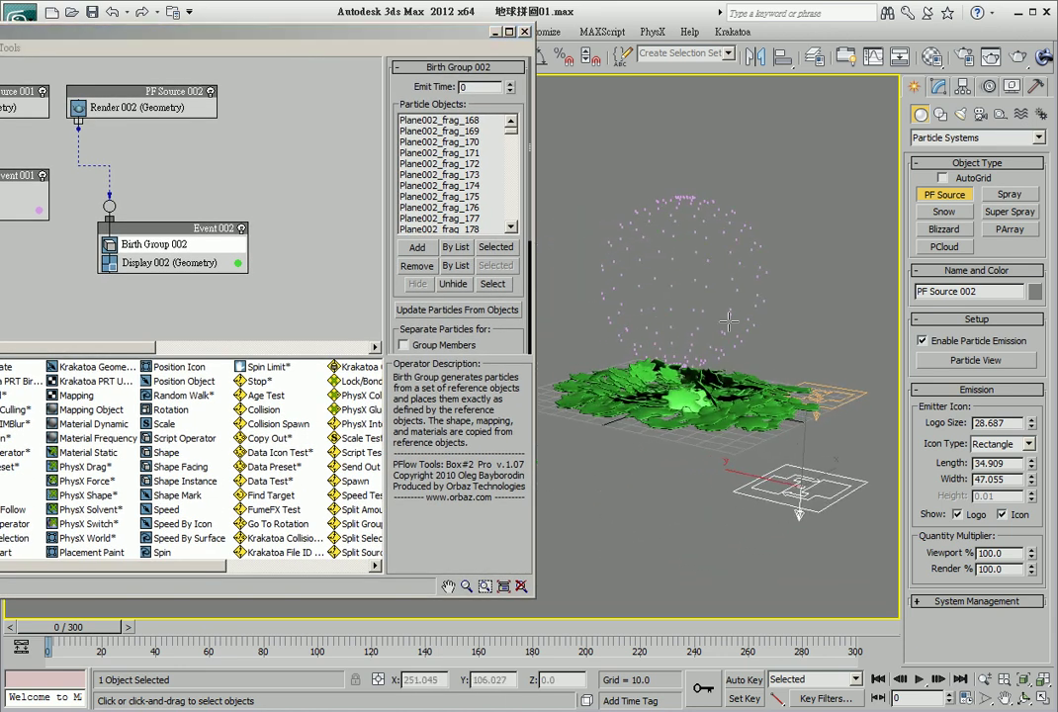
{"action": "left_click_drag", "start_coordinate": [367, 53], "coordinate": [385, 52]}
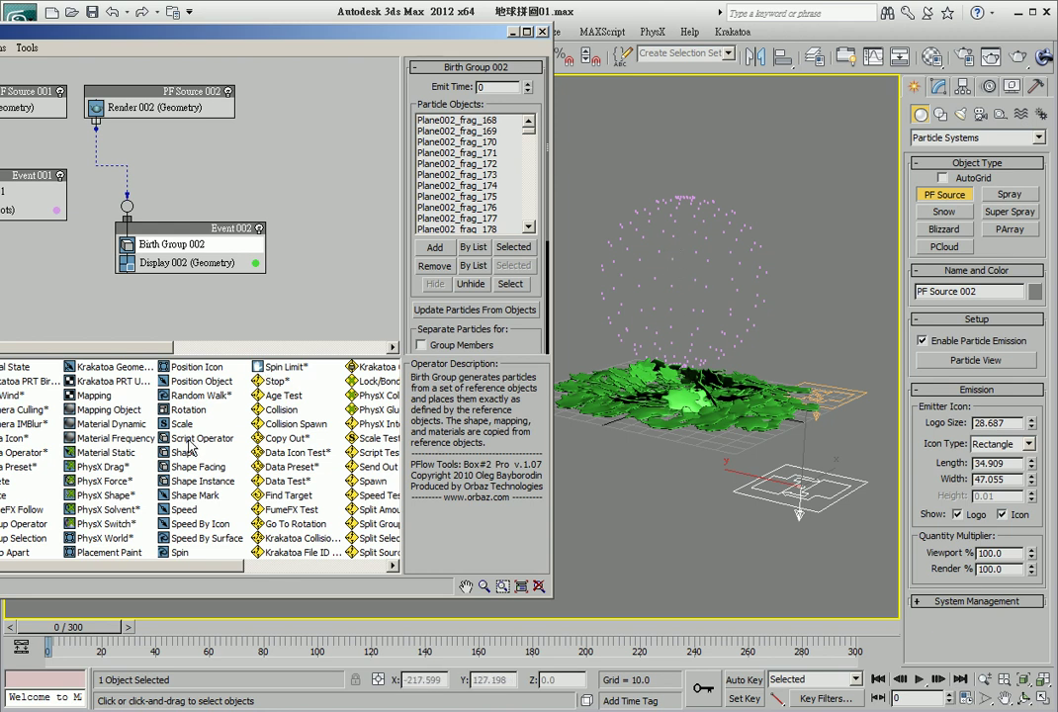
- Add Data Operator 001 to Event 002 and open its data-flow editor
{"action": "left_click_drag", "start_coordinate": [137, 29], "coordinate": [183, 30]}
{"action": "left_click", "coordinate": [78, 467]}
{"action": "left_click_drag", "start_coordinate": [57, 452], "coordinate": [240, 262]}
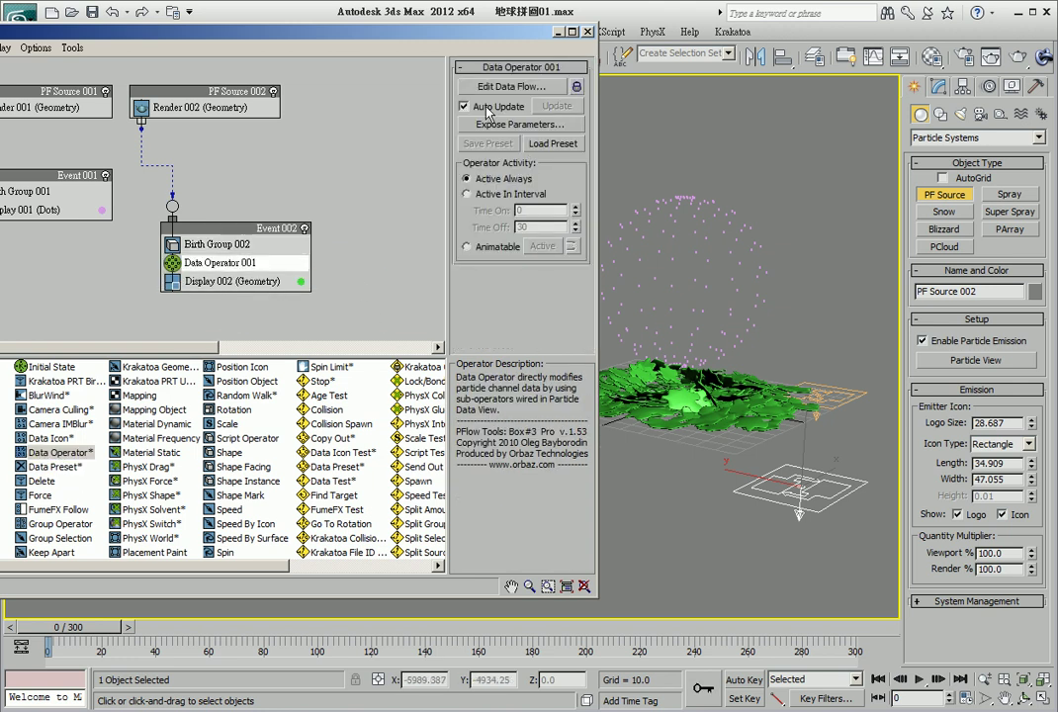
{"action": "left_click", "coordinate": [500, 87]}
{"action": "left_click_drag", "start_coordinate": [570, 87], "coordinate": [295, 72]}
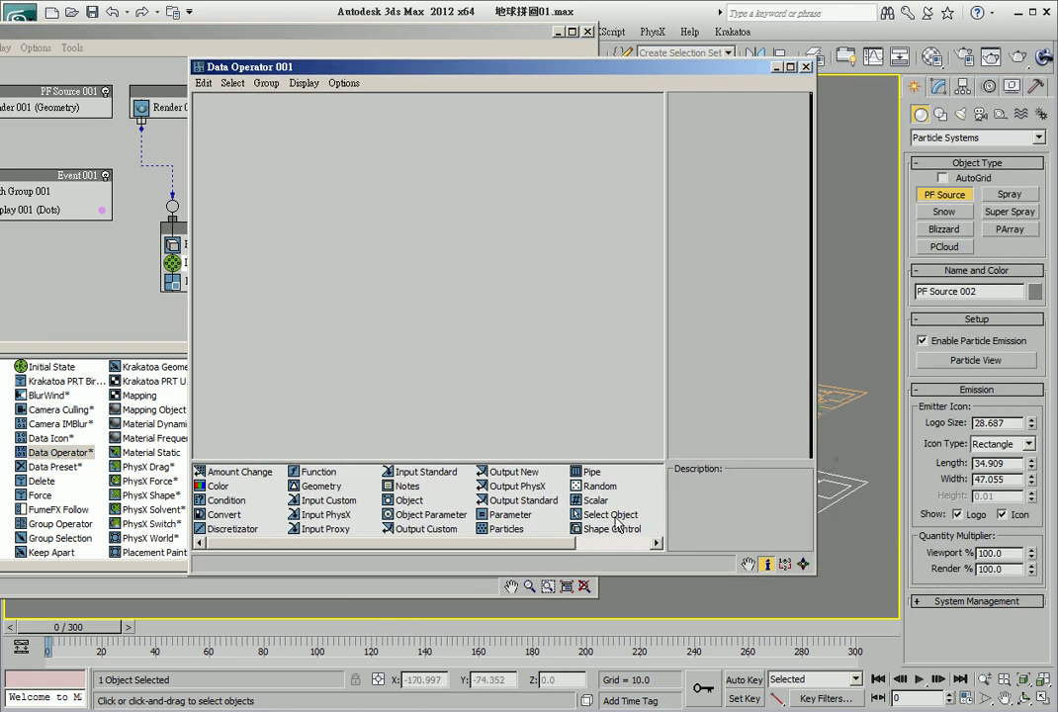
- Add a Select Object node of type PFlow Systems referencing PF Source 001
{"action": "left_click_drag", "start_coordinate": [597, 512], "coordinate": [402, 165]}
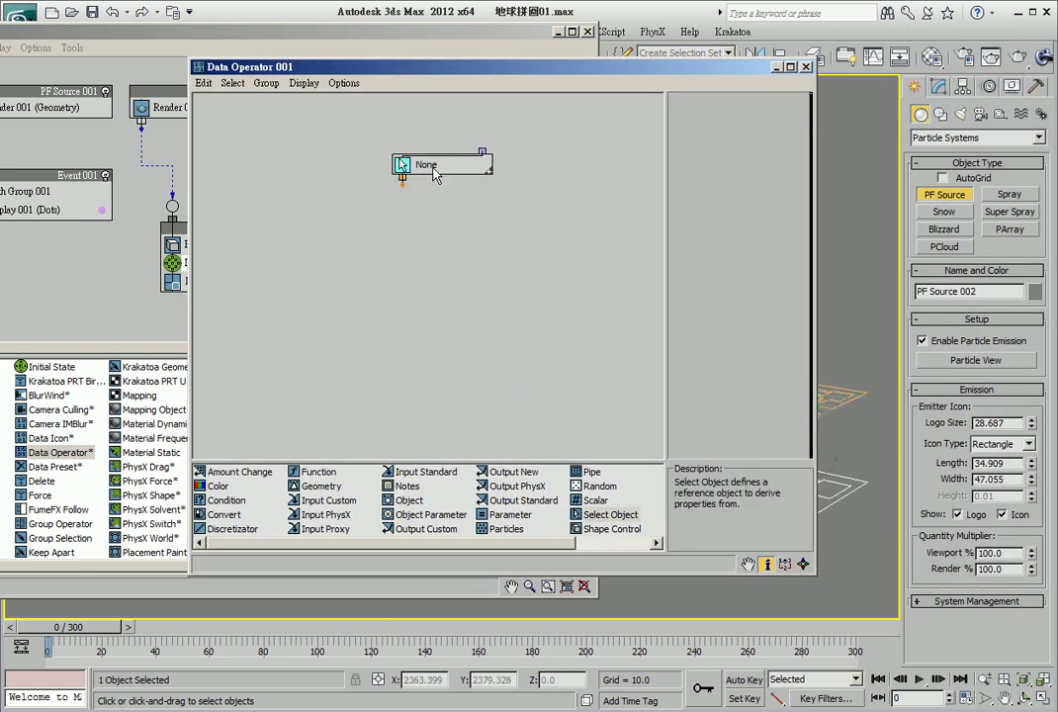
{"action": "left_click", "coordinate": [742, 122]}
{"action": "left_click", "coordinate": [741, 157]}
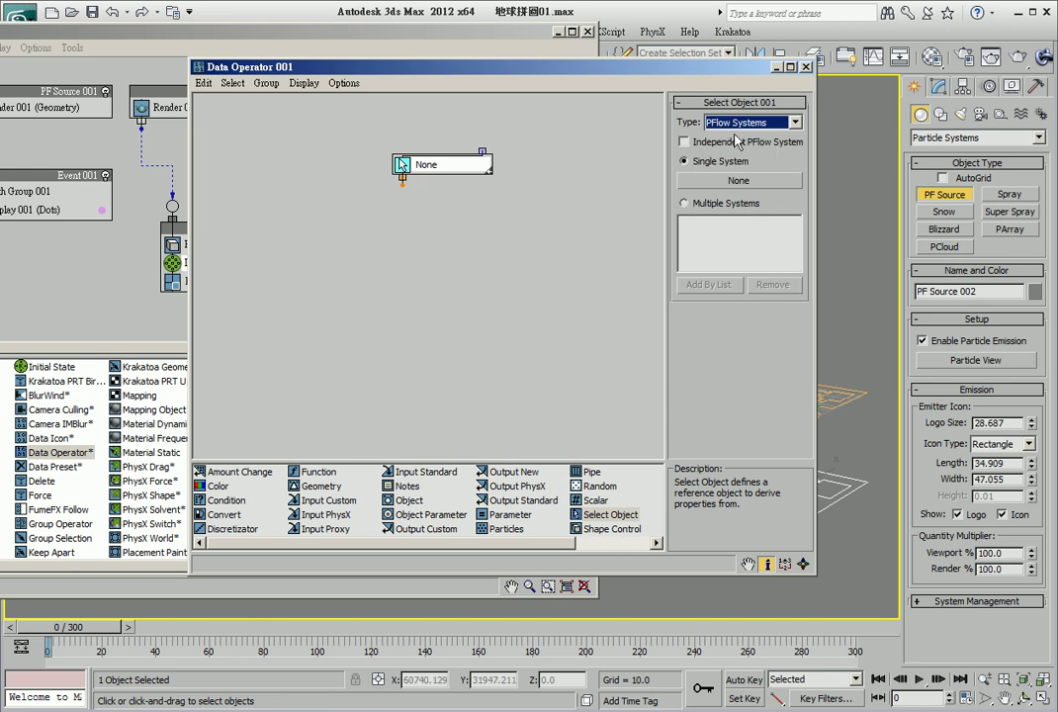
{"action": "left_click", "coordinate": [738, 180]}
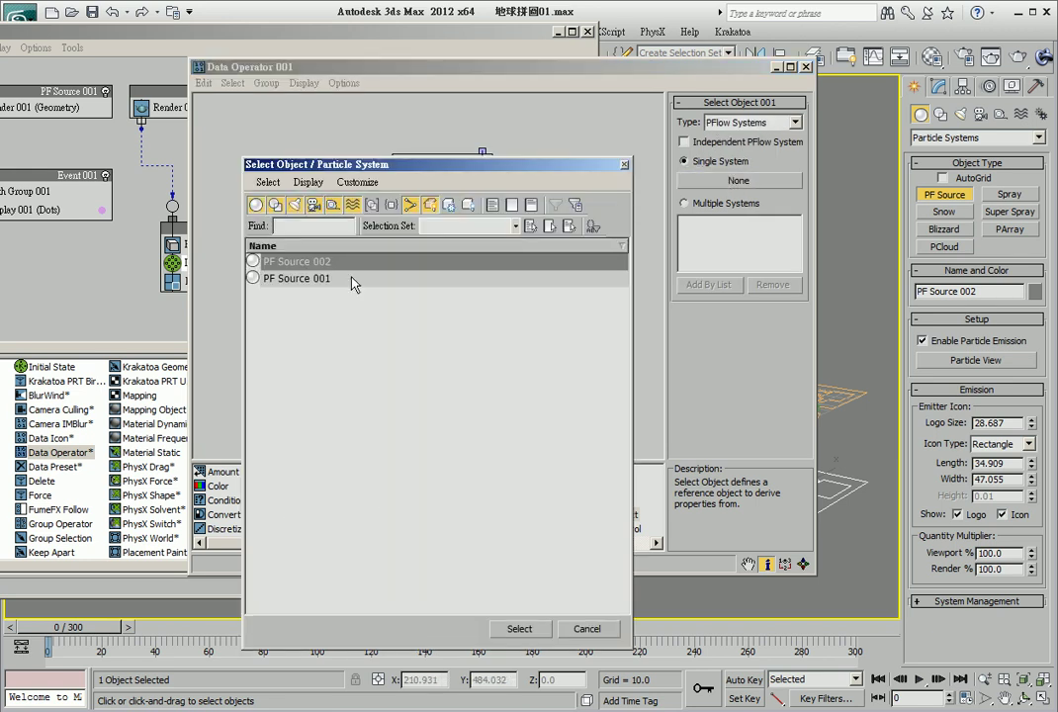
{"action": "left_click", "coordinate": [312, 279]}
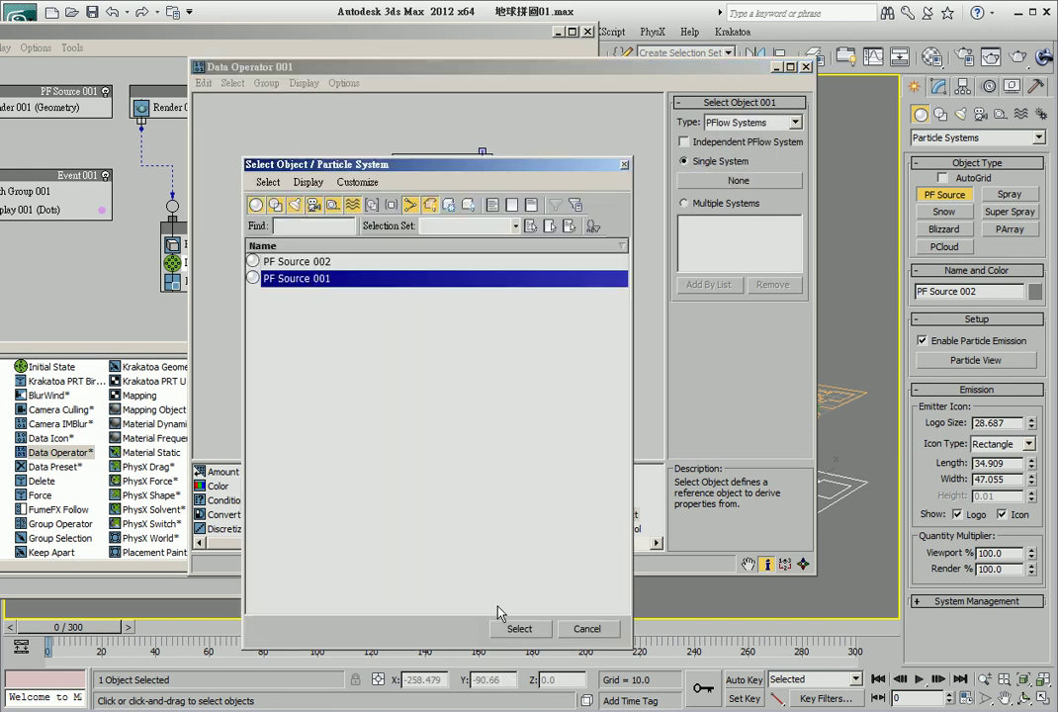
{"action": "left_click", "coordinate": [519, 627]}
{"action": "left_click_drag", "start_coordinate": [440, 161], "coordinate": [423, 149]}
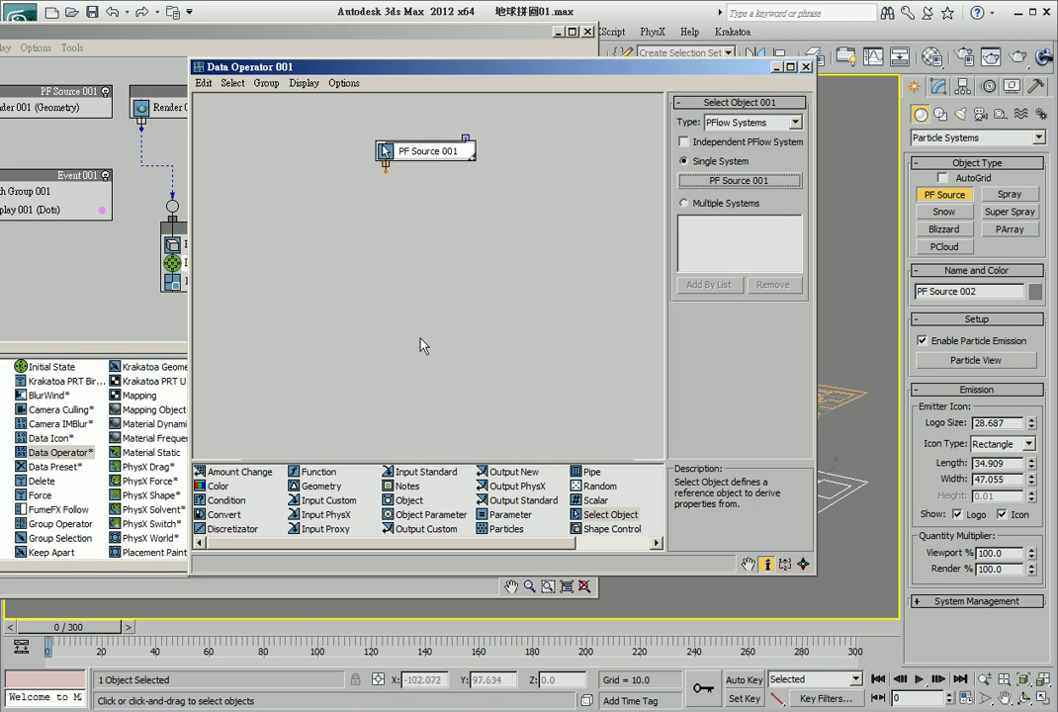
- Add an Input Proxy Position Vector node wired from PF Source 001
{"action": "left_click", "coordinate": [316, 531]}
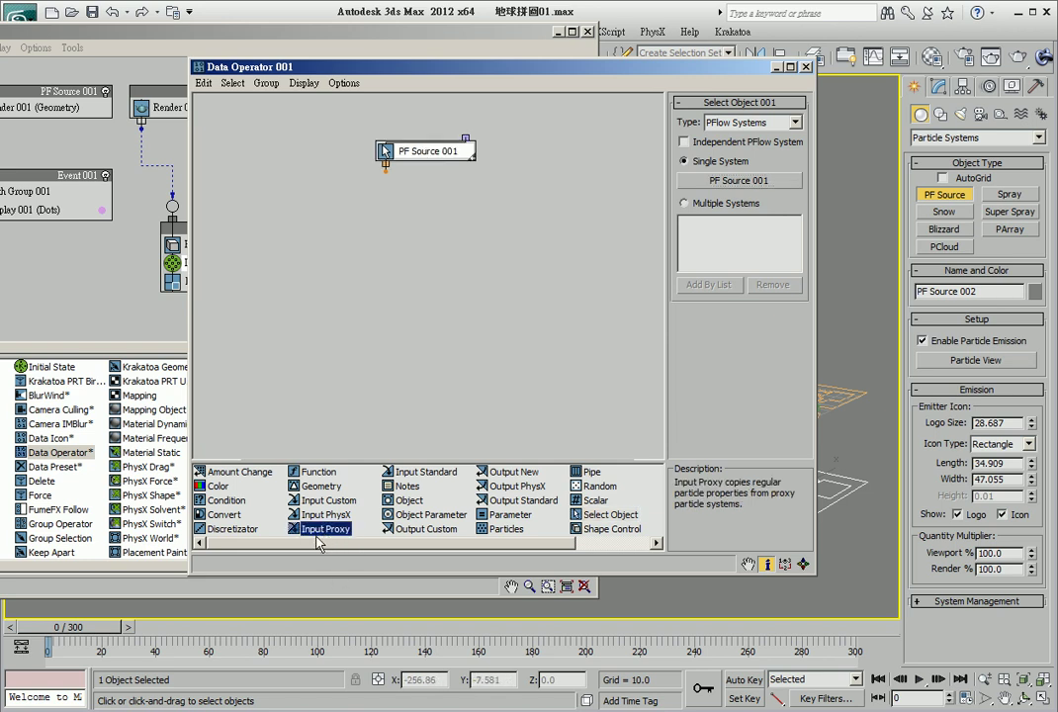
{"action": "left_click_drag", "start_coordinate": [313, 537], "coordinate": [366, 264]}
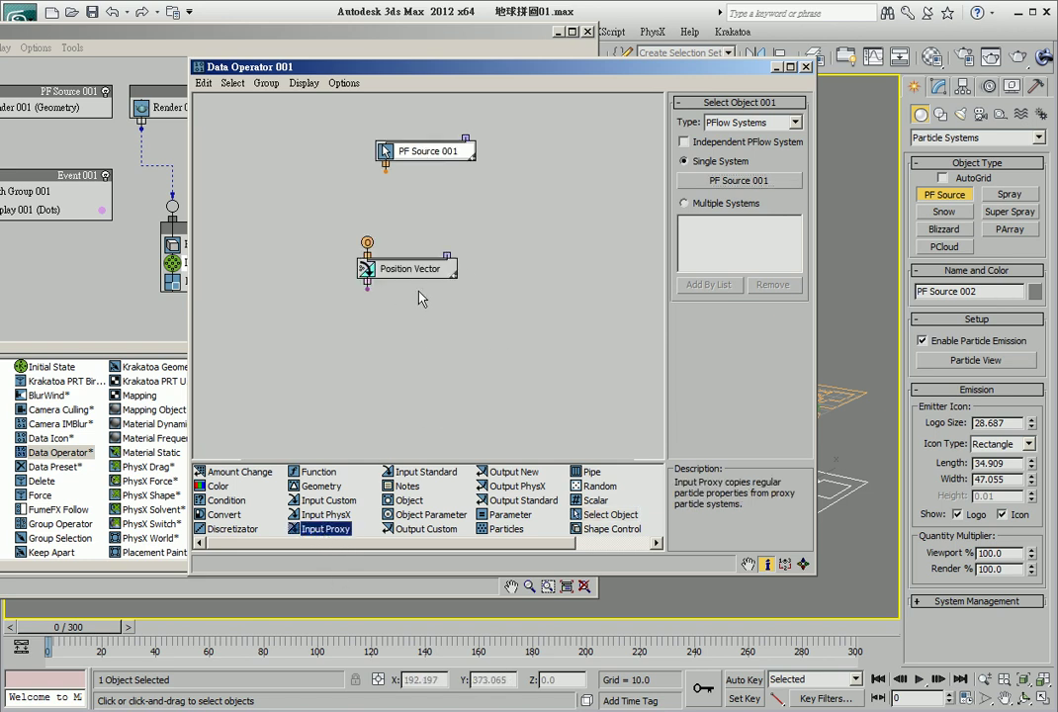
{"action": "left_click", "coordinate": [366, 267]}
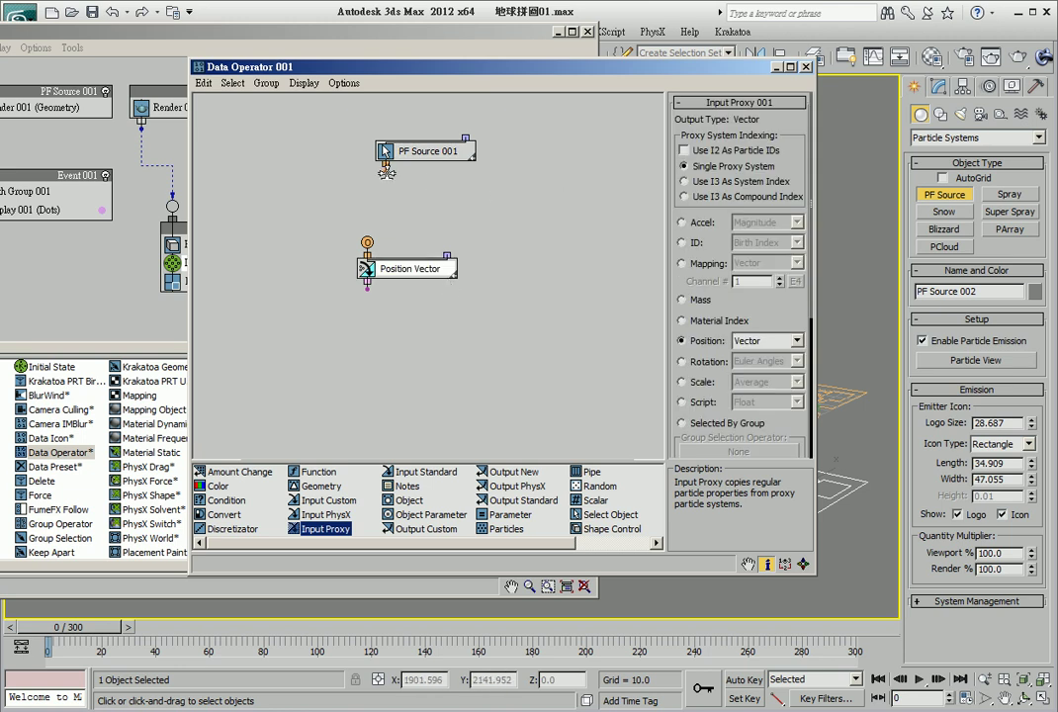
{"action": "left_click_drag", "start_coordinate": [367, 234], "coordinate": [367, 241]}
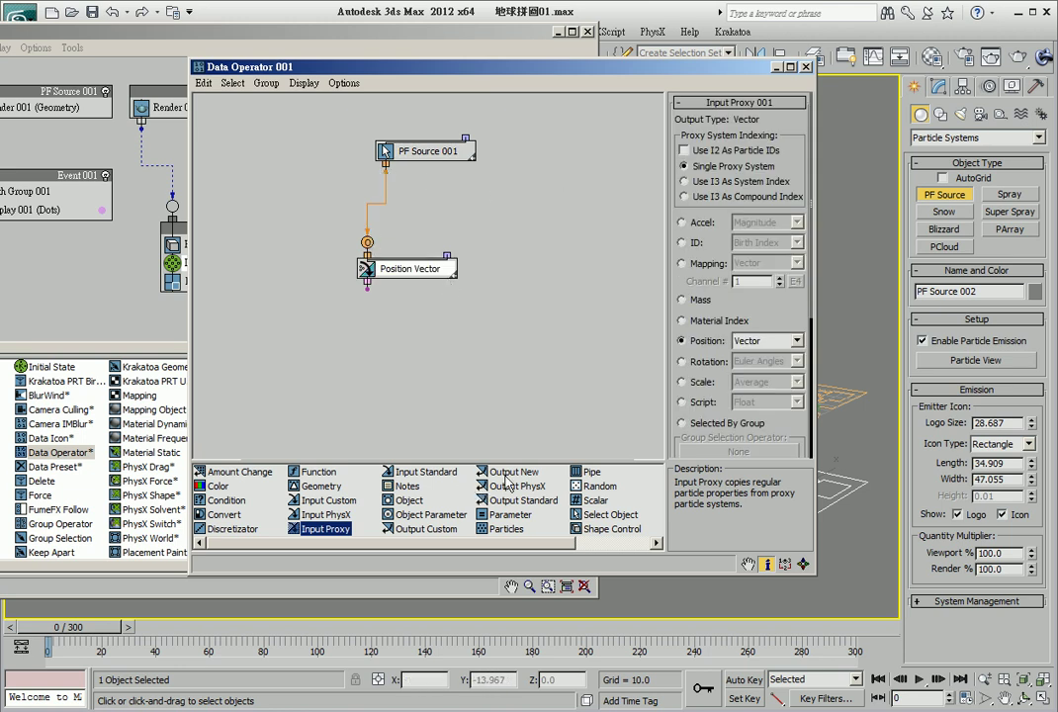
- Add an Output Standard set to Script Vector, fed by Position Vector
{"action": "left_click_drag", "start_coordinate": [516, 505], "coordinate": [396, 383]}
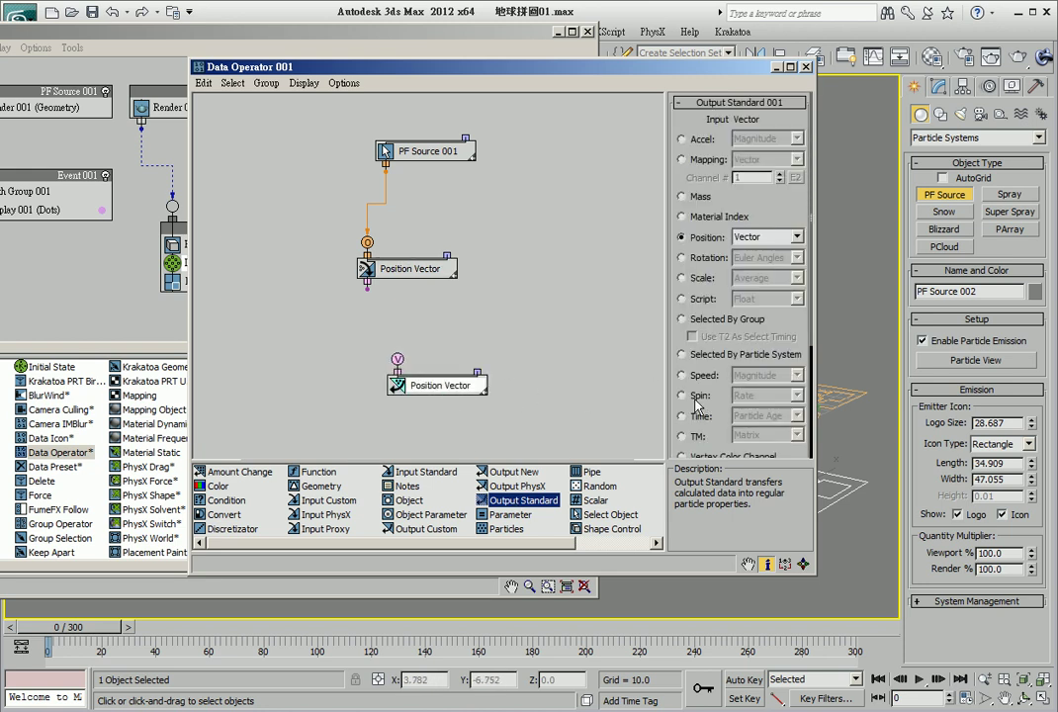
{"action": "left_click_drag", "start_coordinate": [727, 342], "coordinate": [720, 308]}
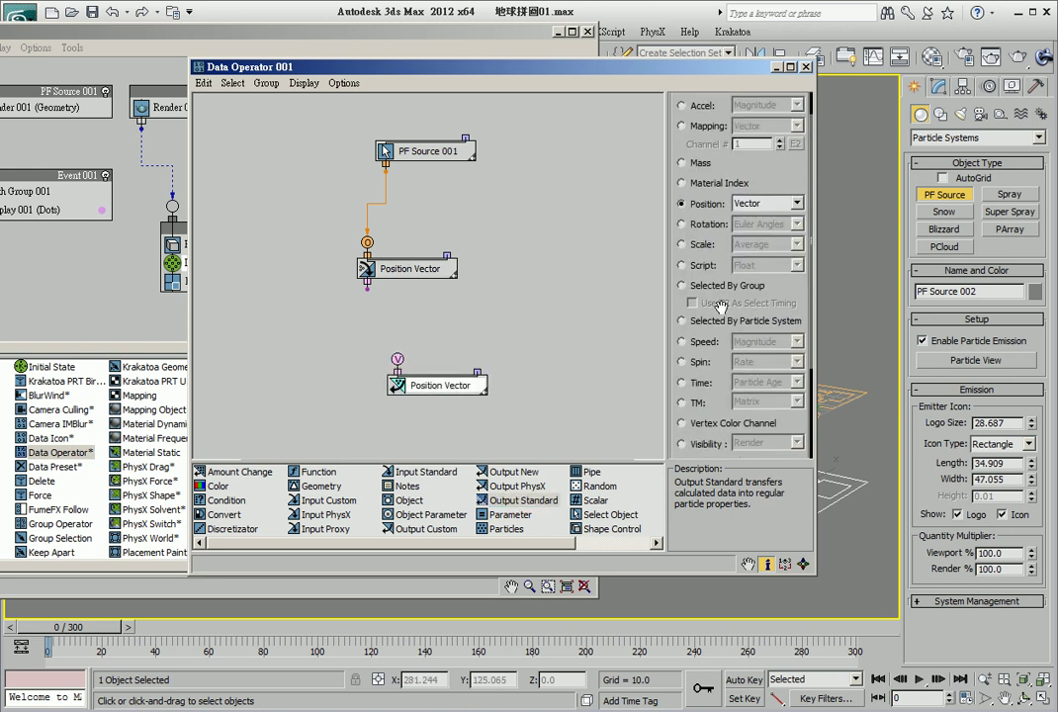
{"action": "left_click", "coordinate": [698, 265]}
{"action": "left_click", "coordinate": [768, 264]}
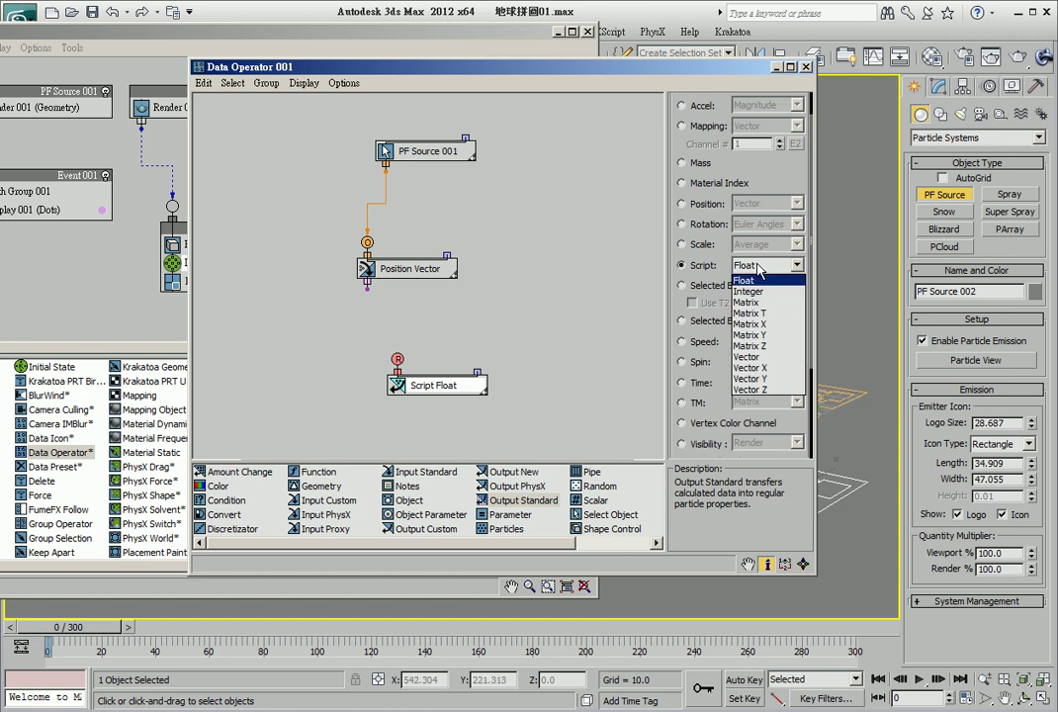
{"action": "left_click", "coordinate": [759, 340]}
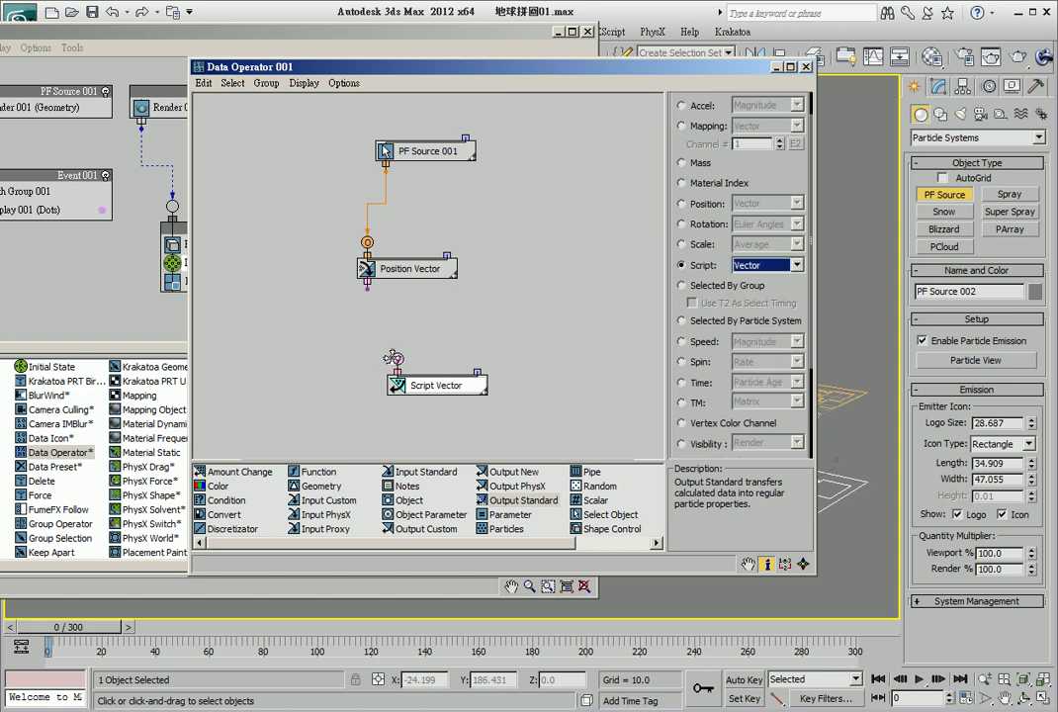
{"action": "left_click_drag", "start_coordinate": [366, 294], "coordinate": [368, 295]}
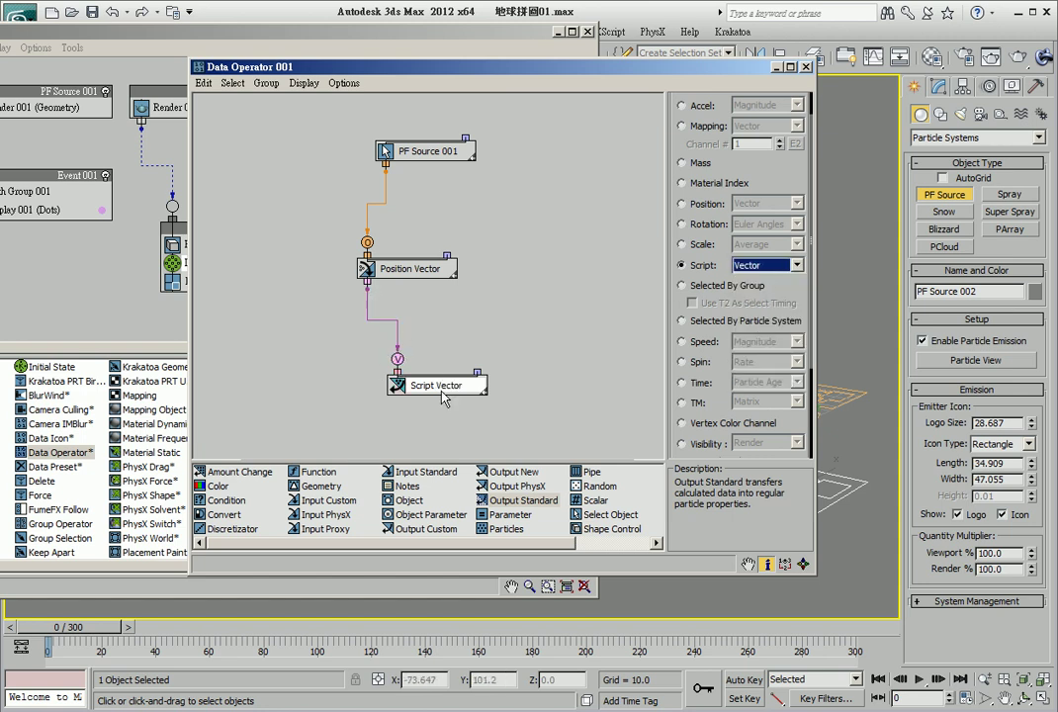
- Add Find Target to Event 002 with its Point set to By Script Vector
{"action": "left_click", "coordinate": [805, 67]}
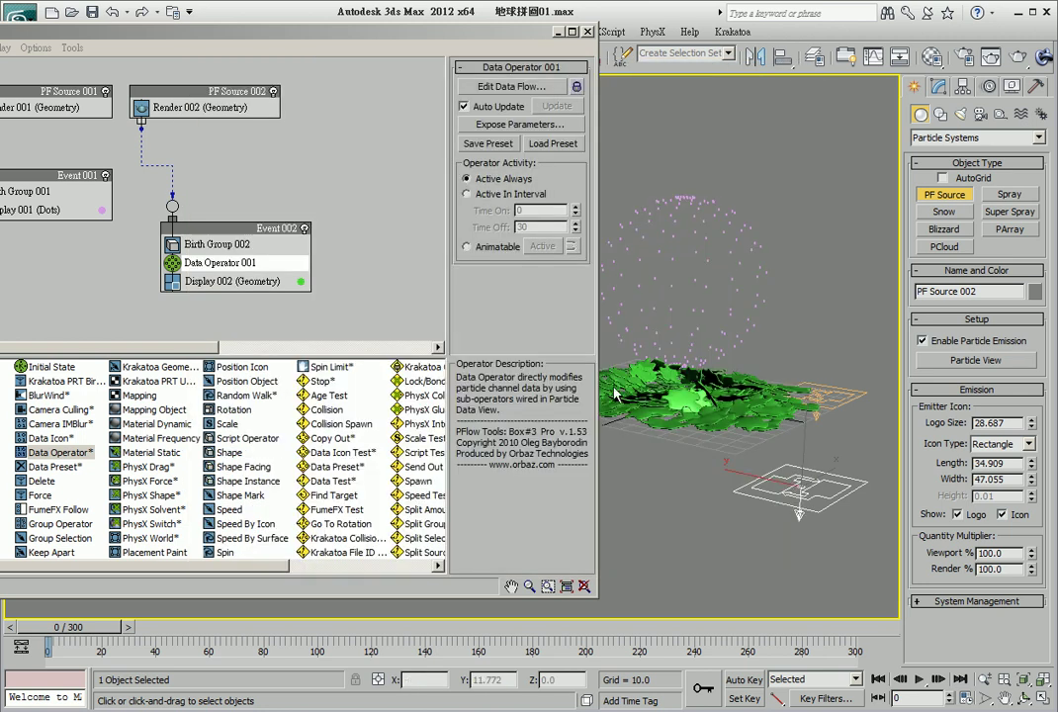
{"action": "left_click_drag", "start_coordinate": [336, 499], "coordinate": [217, 287]}
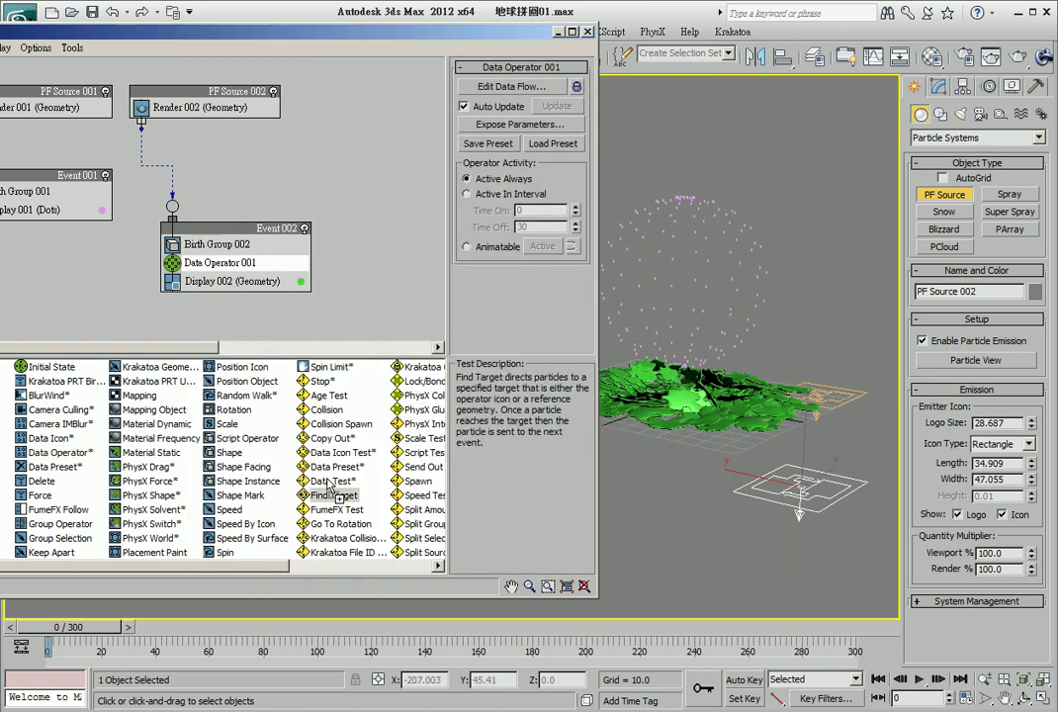
{"action": "left_click", "coordinate": [218, 282]}
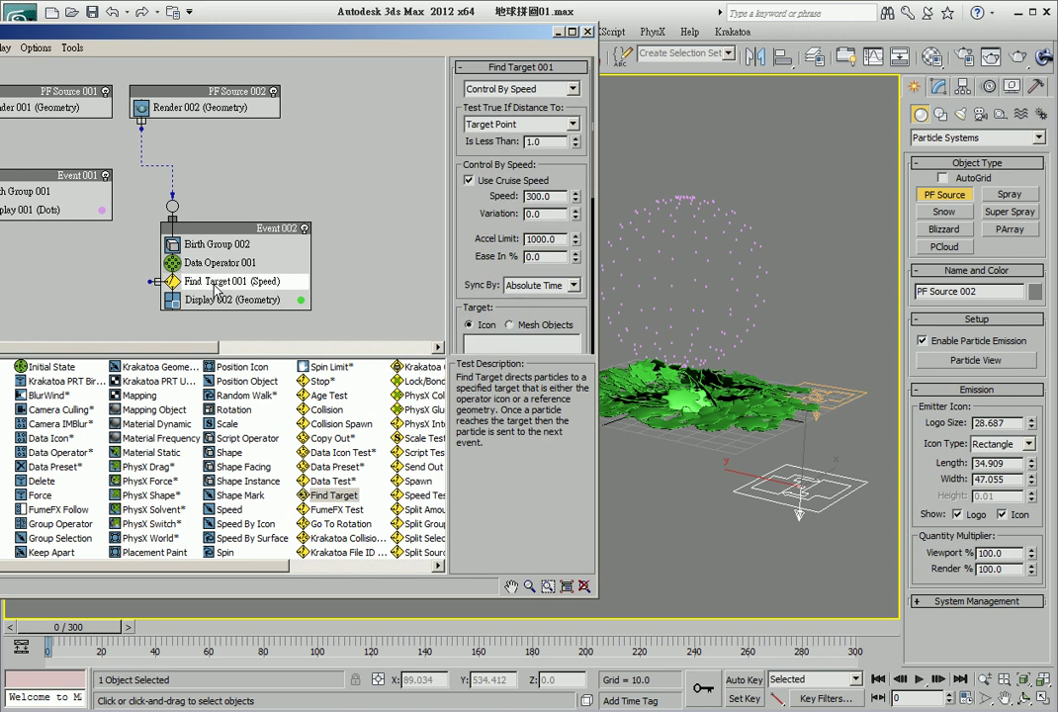
{"action": "scroll", "coordinate": [487, 222], "scroll_direction": "down", "scroll_amount": 3}
{"action": "scroll", "coordinate": [534, 257], "scroll_direction": "down", "scroll_amount": 2}
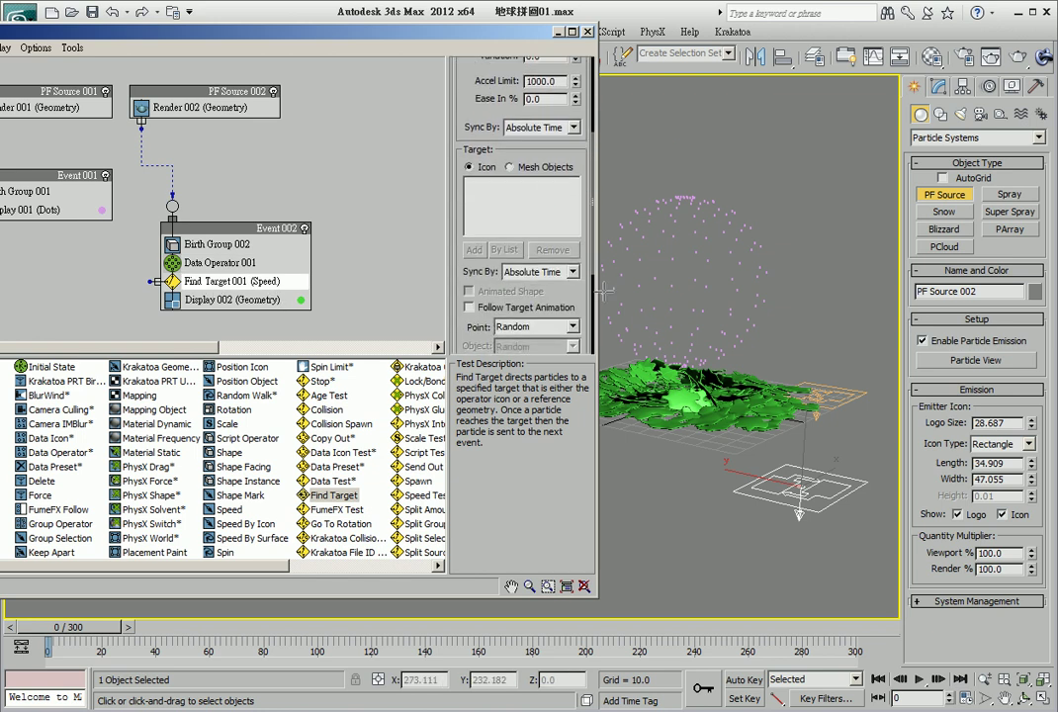
{"action": "left_click", "coordinate": [572, 327]}
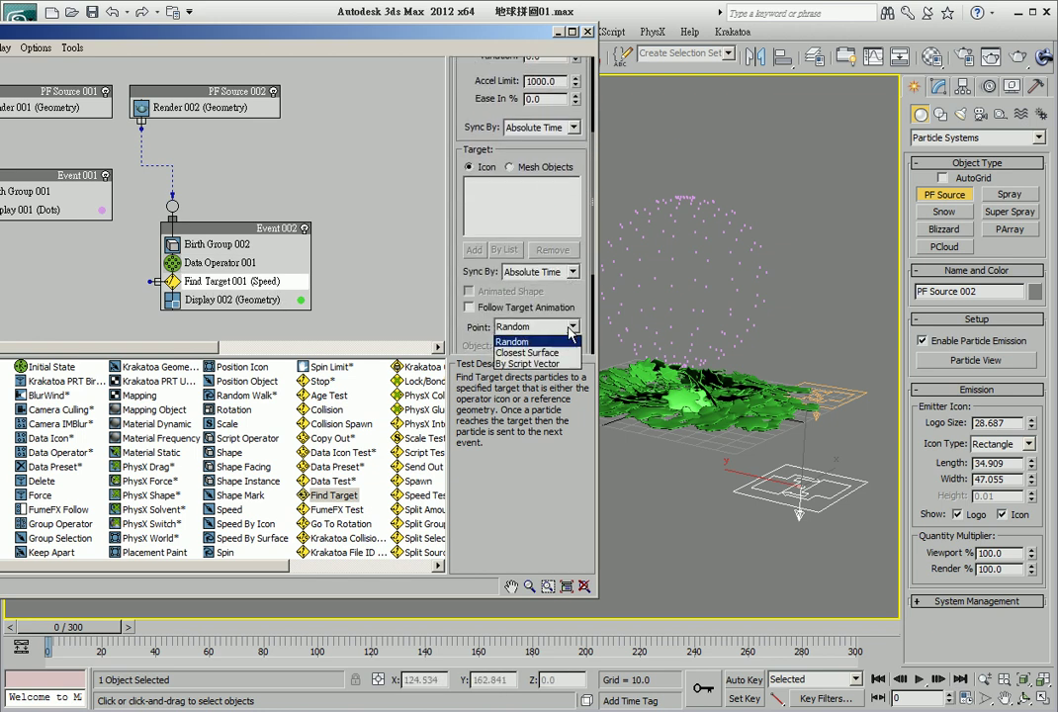
{"action": "left_click", "coordinate": [530, 364]}
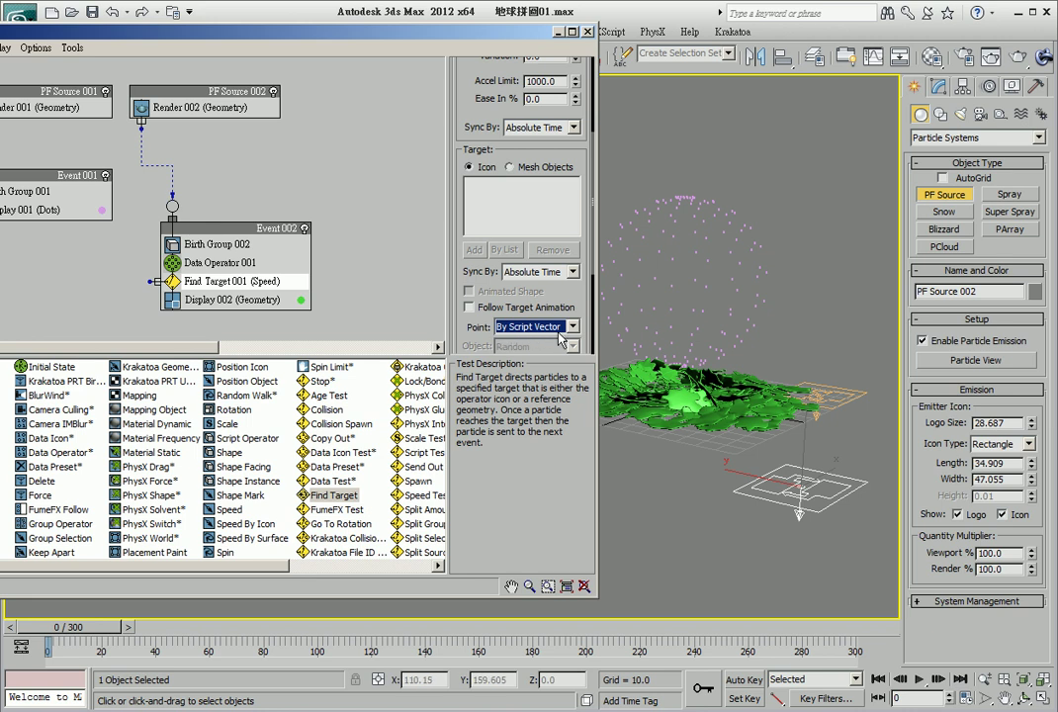
- Add Speed 001 as a new Event 003 and start choosing its display type
{"action": "scroll", "coordinate": [473, 324], "scroll_direction": "down", "scroll_amount": 2}
{"action": "scroll", "coordinate": [474, 324], "scroll_direction": "down", "scroll_amount": 1}
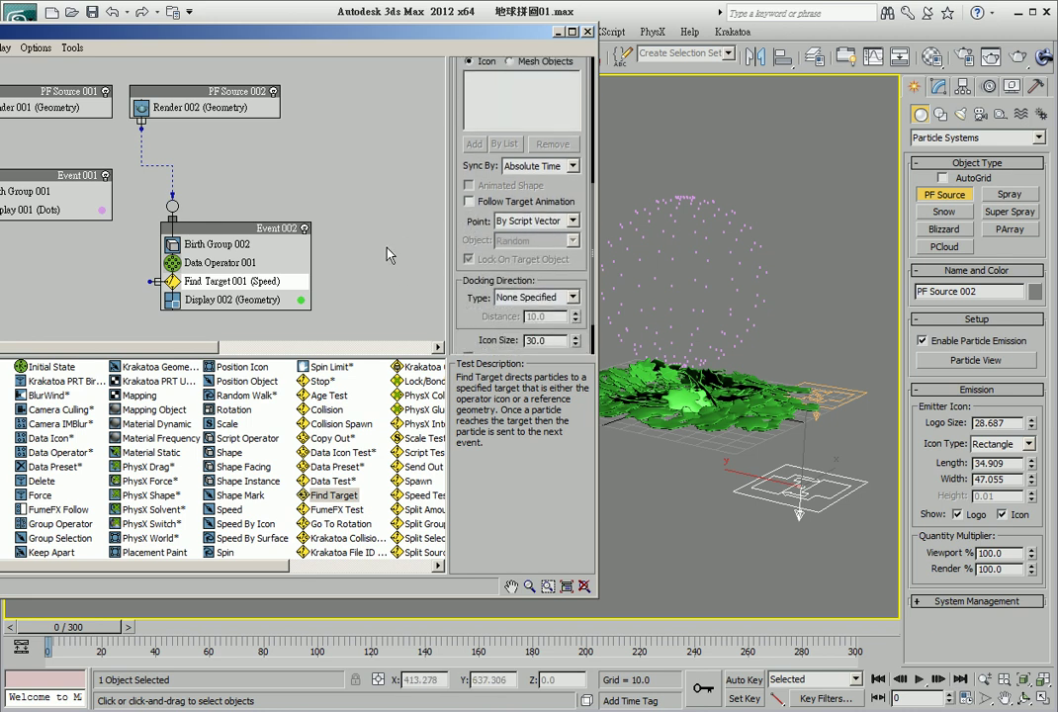
{"action": "scroll", "coordinate": [395, 267], "scroll_direction": "down", "scroll_amount": 3}
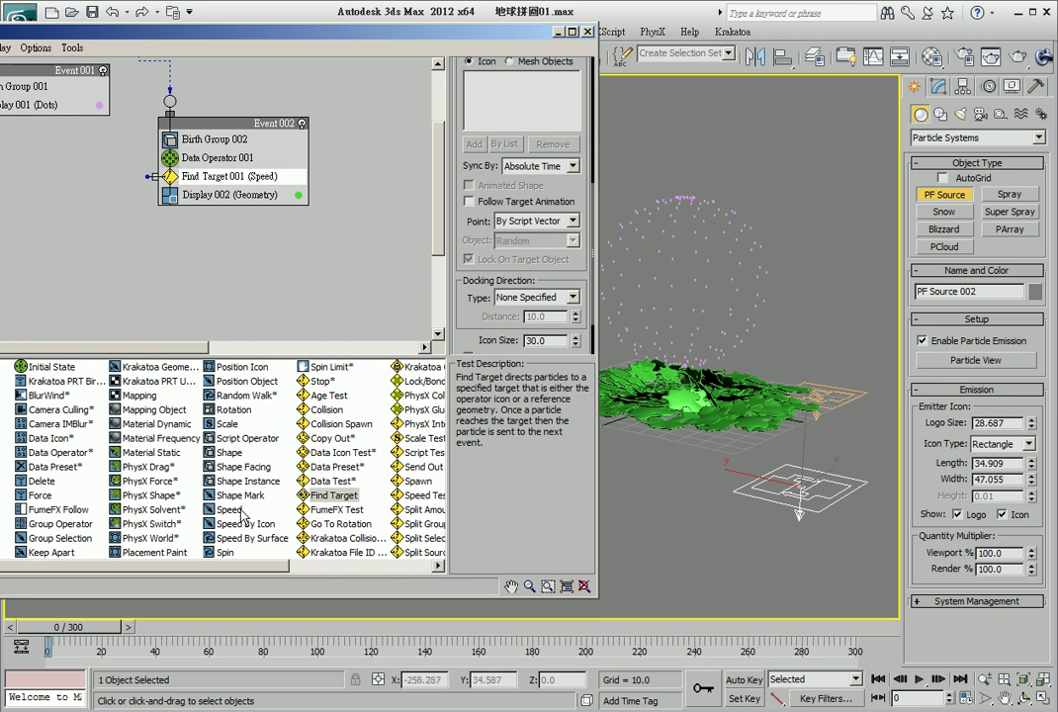
{"action": "left_click_drag", "start_coordinate": [242, 514], "coordinate": [249, 259]}
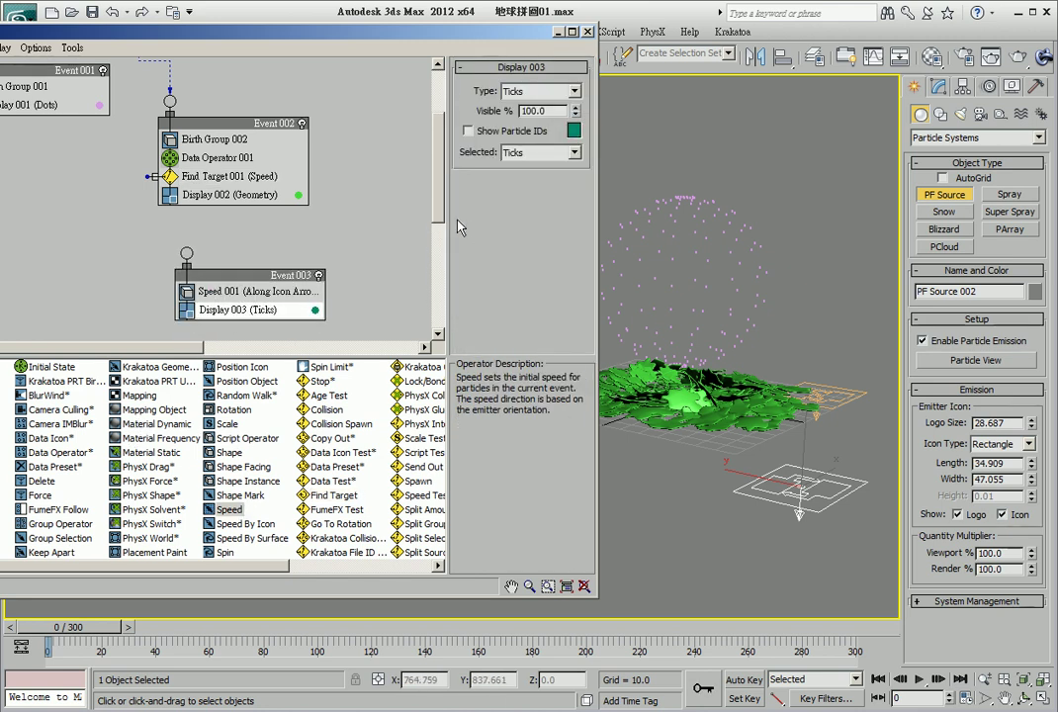
{"action": "left_click", "coordinate": [504, 91]}
- Show Event 003 particles as Geometry and wire Find Target 001 into Event 003
{"action": "left_click", "coordinate": [534, 172]}
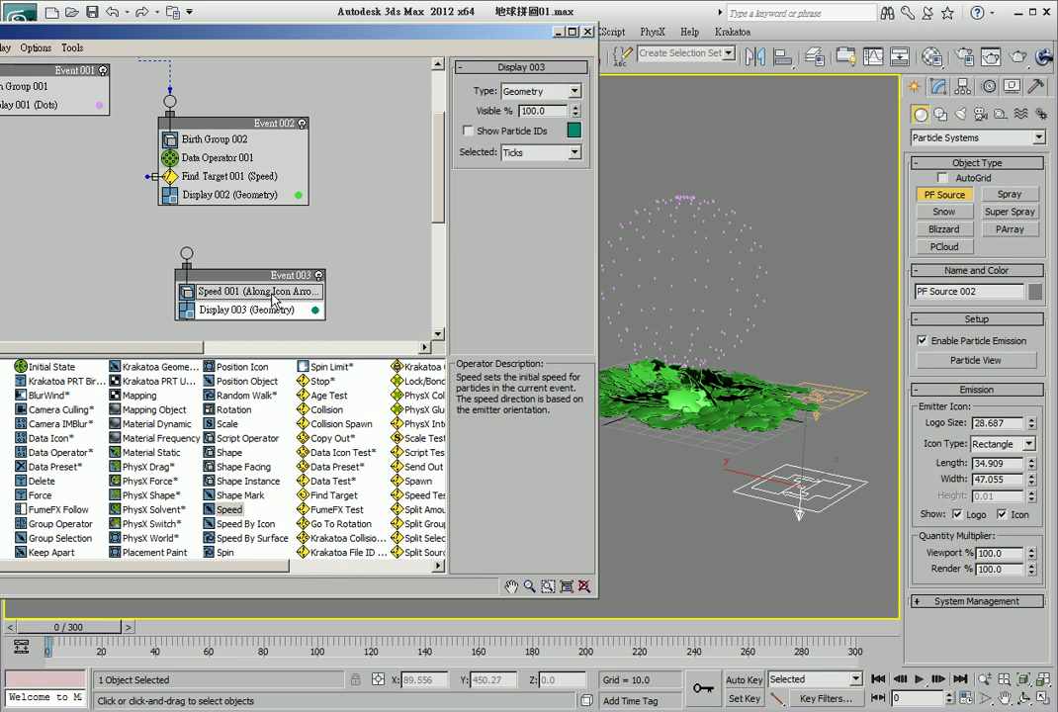
{"action": "left_click", "coordinate": [274, 301]}
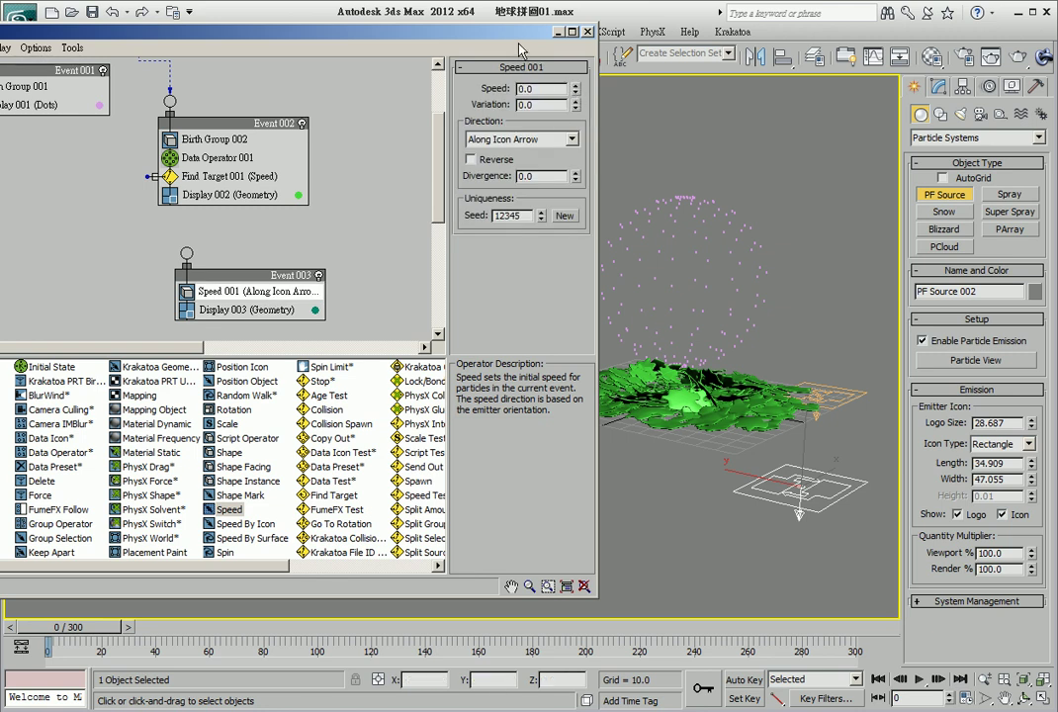
{"action": "left_click_drag", "start_coordinate": [182, 250], "coordinate": [148, 176]}
- Scrub to preview the sphere assembling, then return to frame 0
{"action": "left_click_drag", "start_coordinate": [47, 627], "coordinate": [127, 641]}
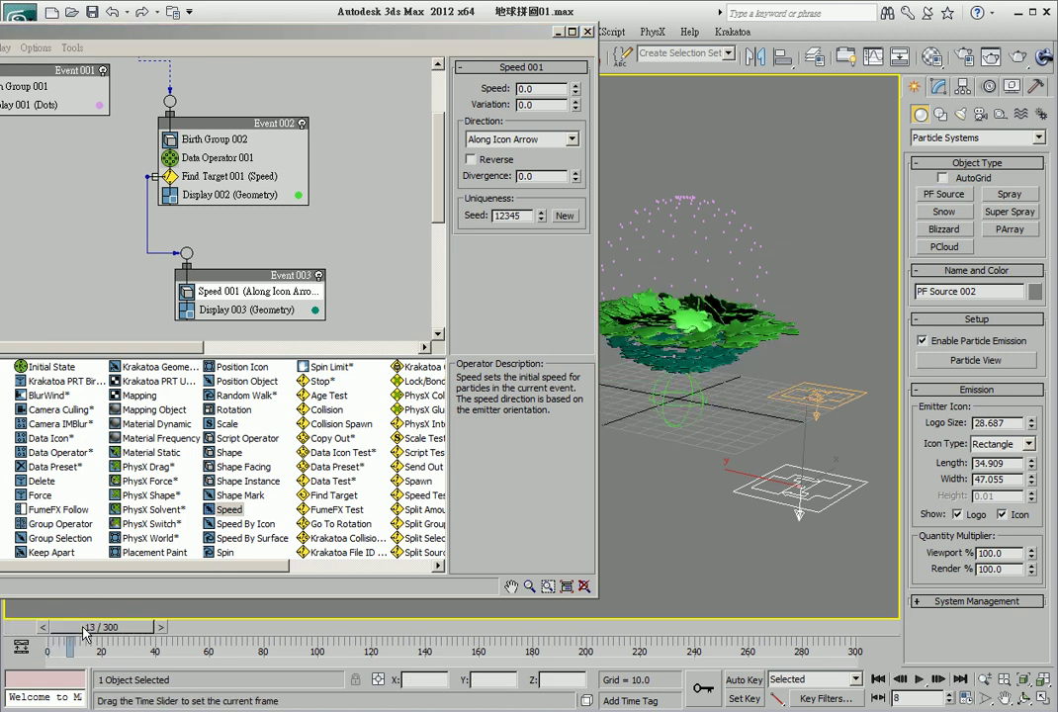
{"action": "mouse_move", "coordinate": [88, 633]}
{"action": "left_mouse_down"}
{"action": "mouse_move", "coordinate": [28, 626]}
{"action": "mouse_move", "coordinate": [91, 653]}
{"action": "left_mouse_up"}
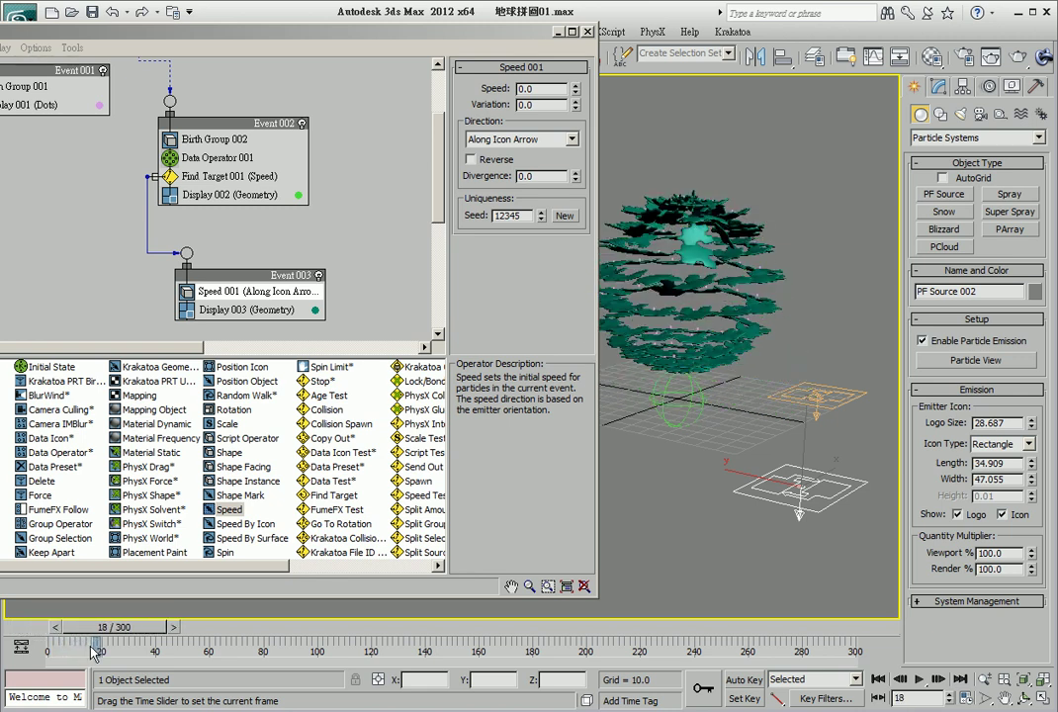
{"action": "left_click_drag", "start_coordinate": [92, 653], "coordinate": [10, 632]}
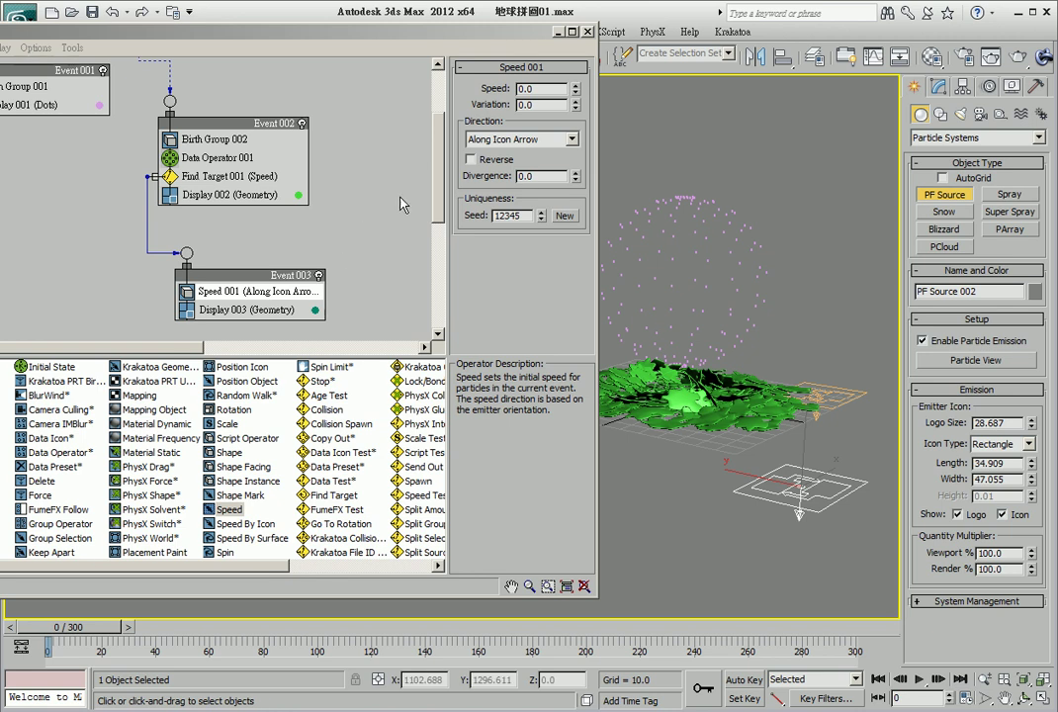
{"action": "scroll", "coordinate": [264, 273], "scroll_direction": "down", "scroll_amount": 1}
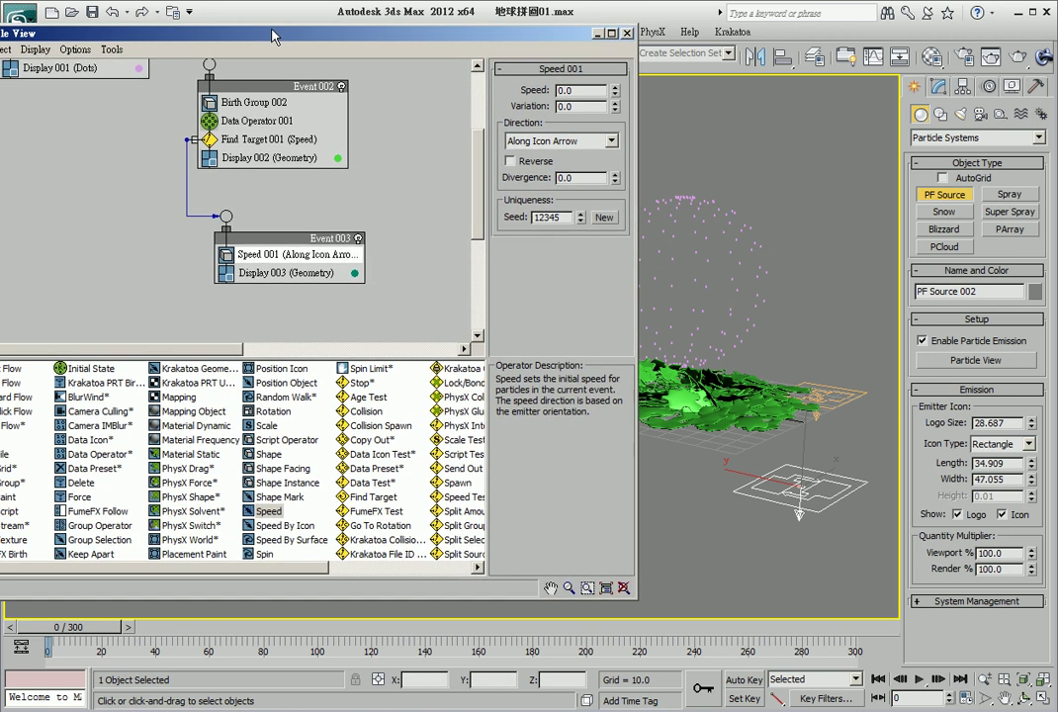
- Add Data Operator 002 to Event 003 and open its data-flow editor
{"action": "left_click_drag", "start_coordinate": [235, 34], "coordinate": [287, 32]}
{"action": "left_click", "coordinate": [149, 450]}
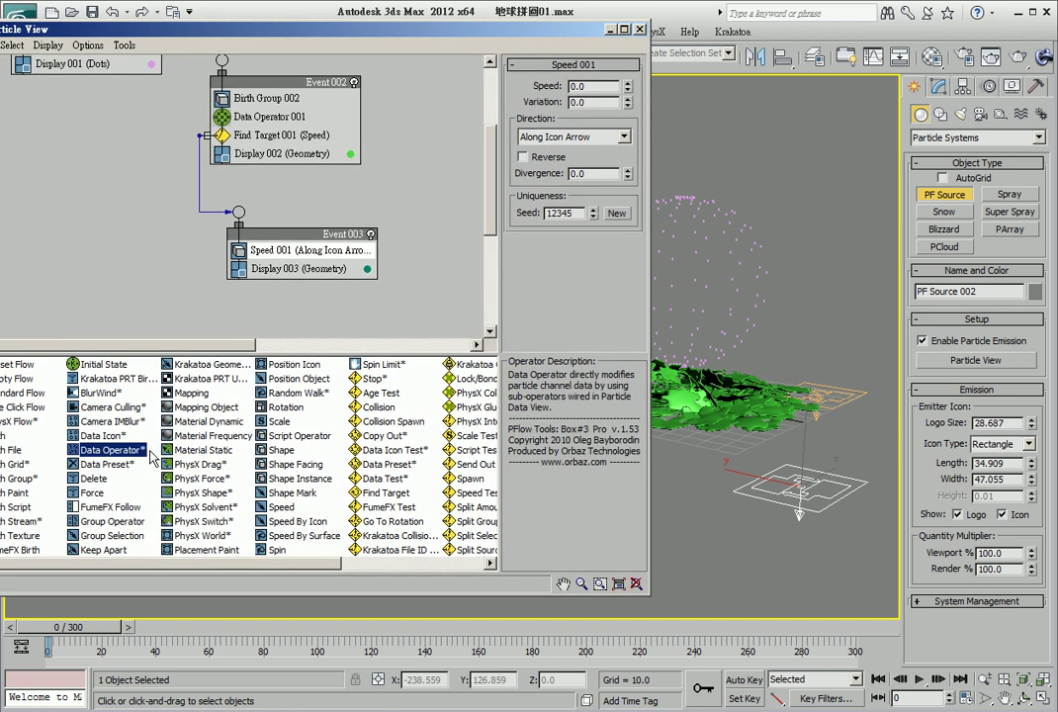
{"action": "left_click_drag", "start_coordinate": [99, 455], "coordinate": [282, 259]}
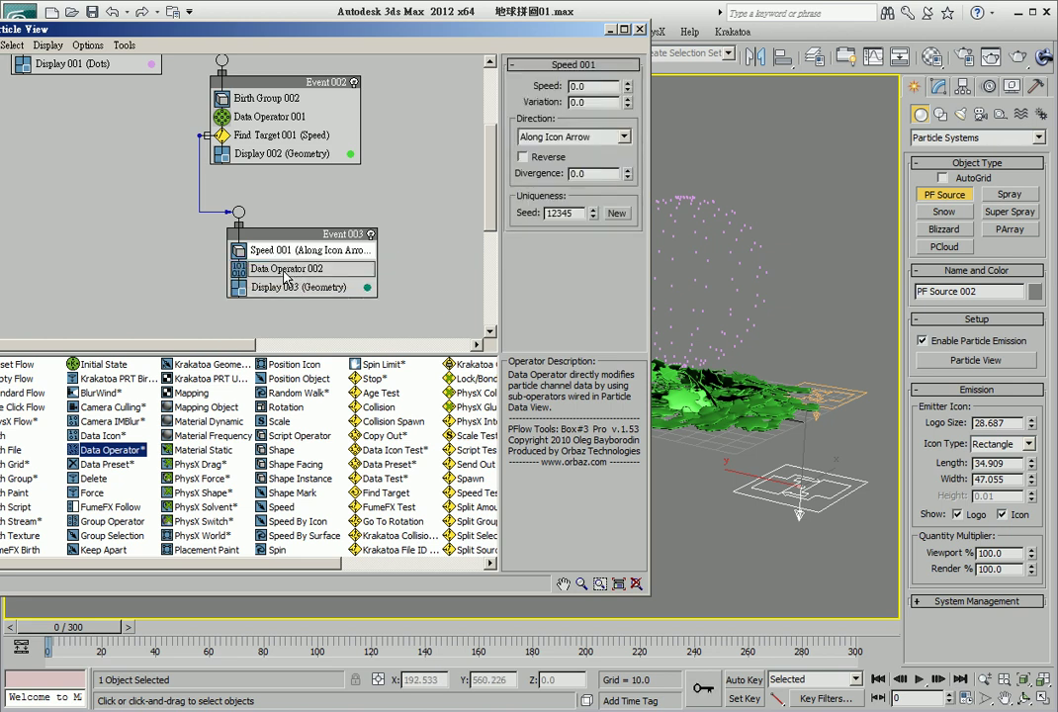
{"action": "left_click", "coordinate": [544, 85]}
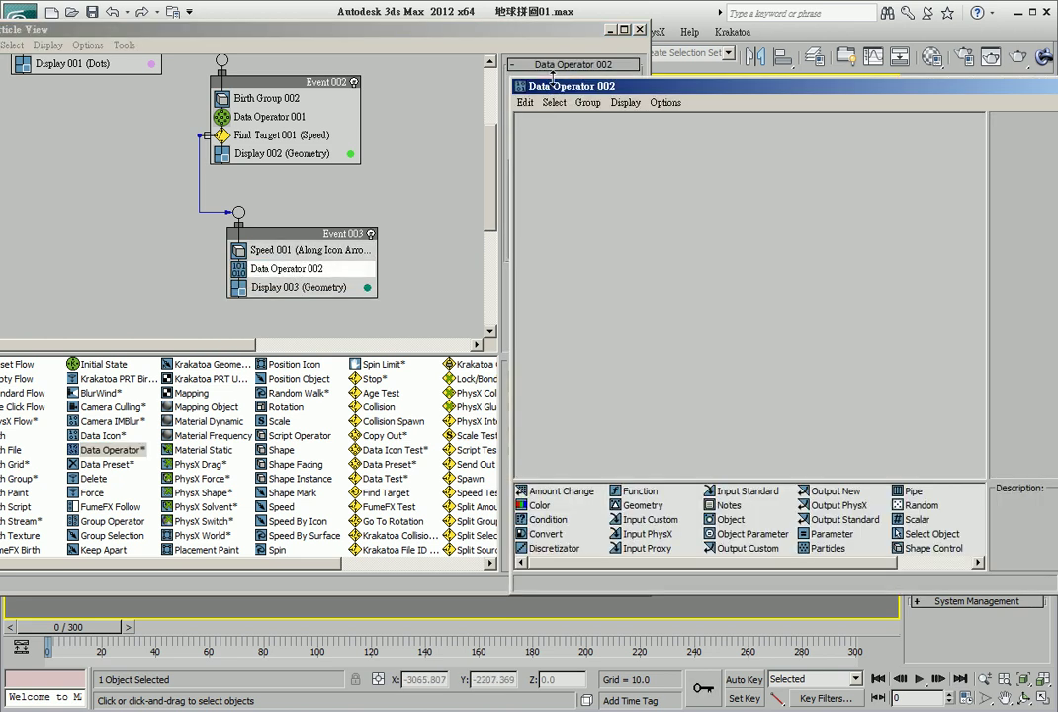
{"action": "left_click_drag", "start_coordinate": [593, 74], "coordinate": [309, 89]}
- Add a Select Object node referencing PF Source 001, plus an Input Proxy node
{"action": "left_click_drag", "start_coordinate": [646, 543], "coordinate": [413, 193]}
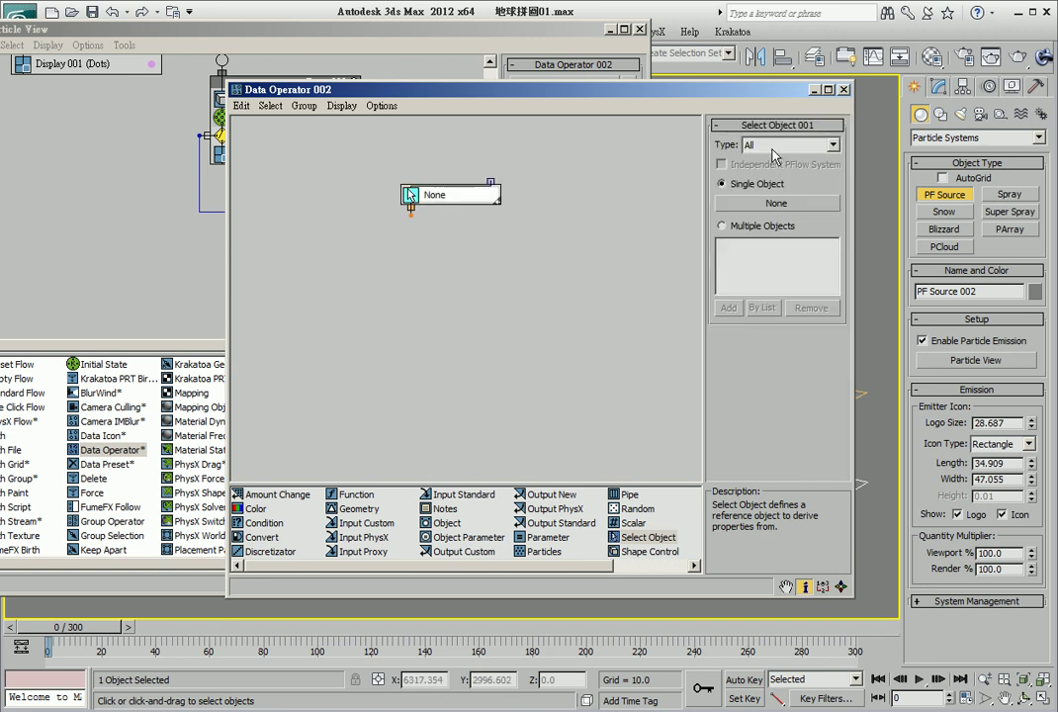
{"action": "left_click", "coordinate": [772, 148]}
{"action": "left_click", "coordinate": [759, 184]}
{"action": "left_click", "coordinate": [766, 203]}
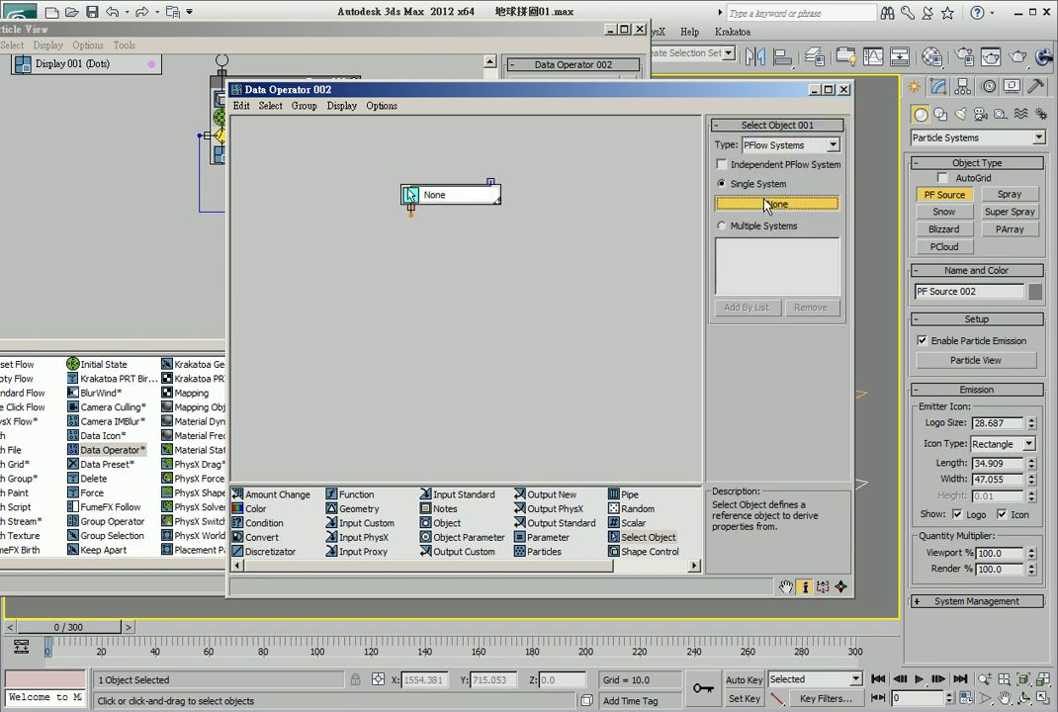
{"action": "key", "text": "h"}
{"action": "left_click", "coordinate": [328, 280]}
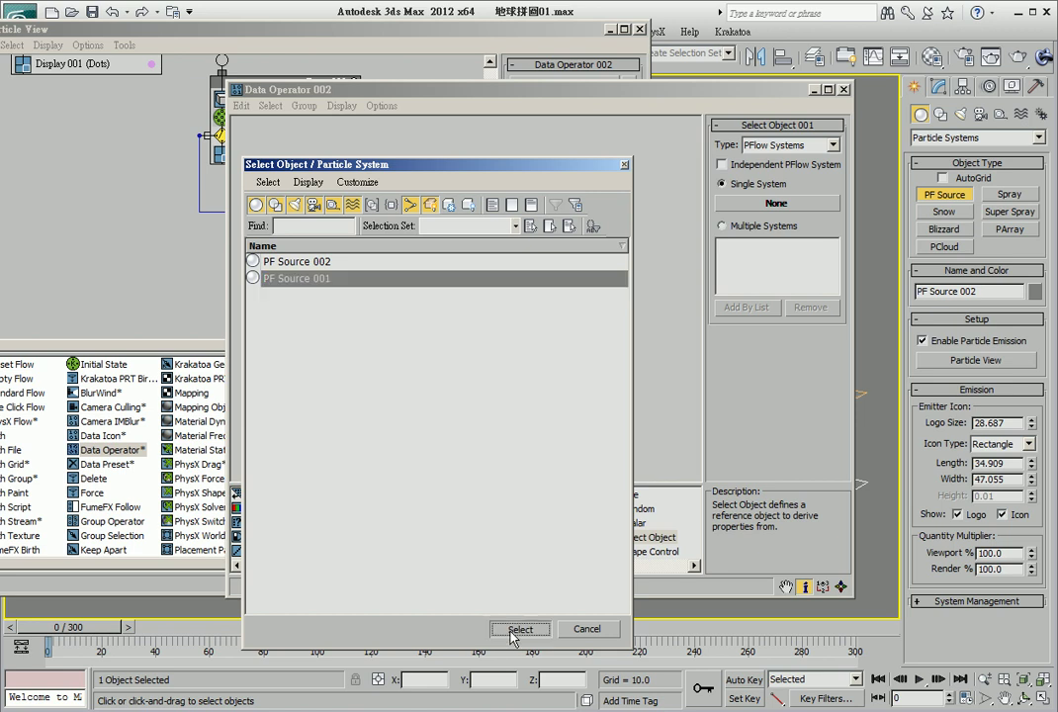
{"action": "left_click", "coordinate": [519, 628]}
{"action": "left_click_drag", "start_coordinate": [461, 202], "coordinate": [439, 197]}
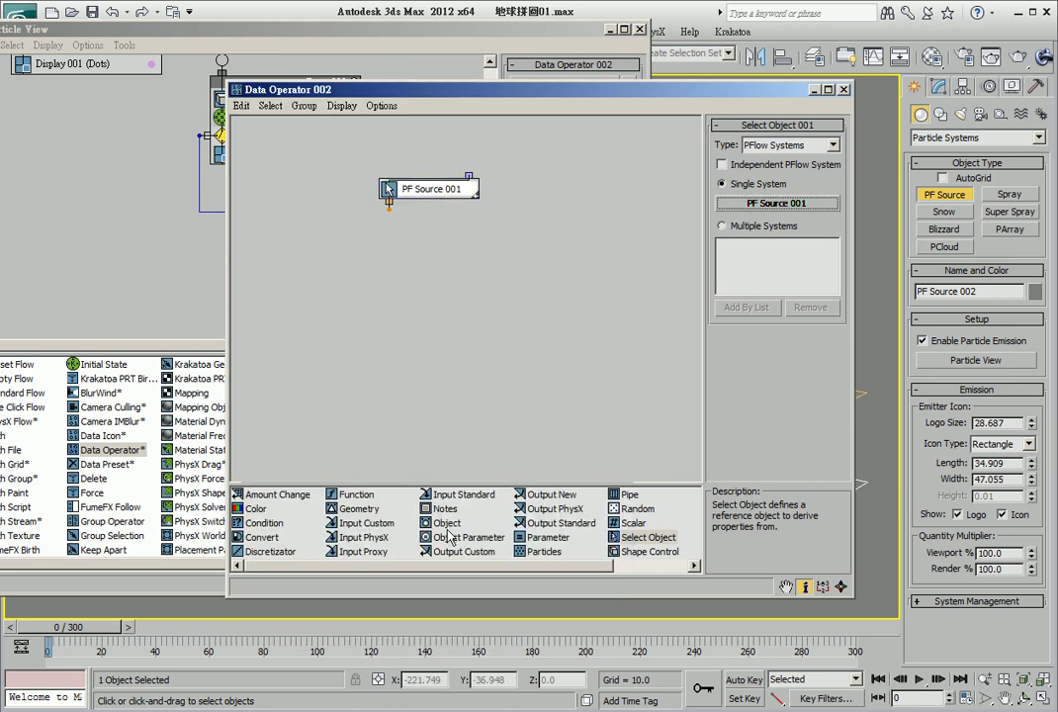
{"action": "left_click_drag", "start_coordinate": [397, 552], "coordinate": [406, 310]}
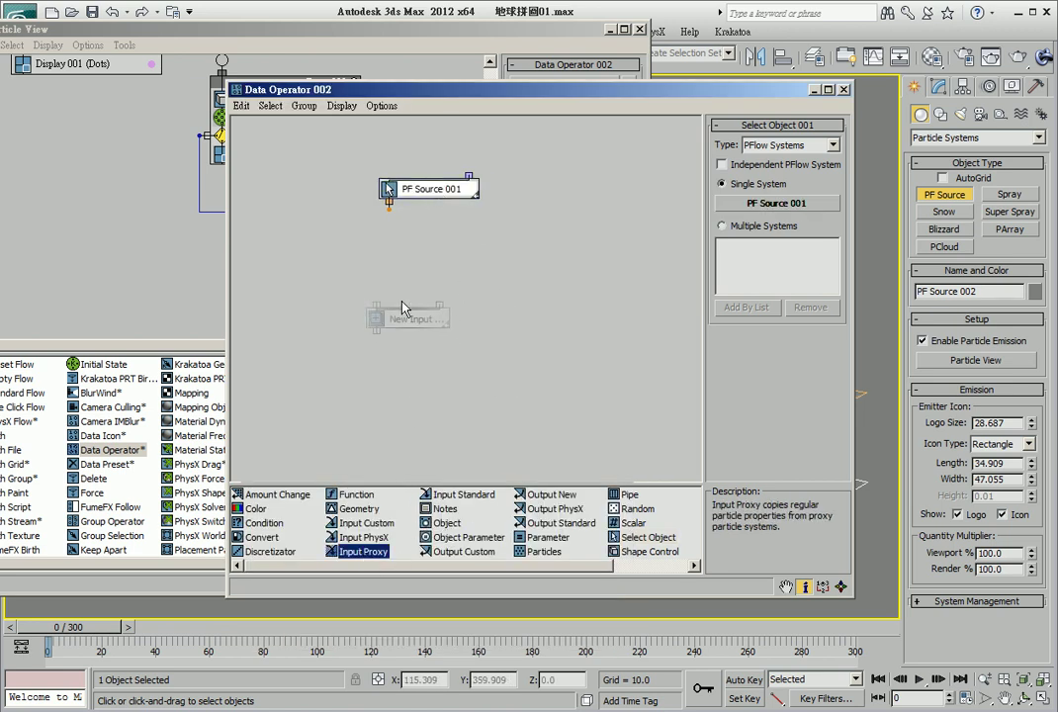
- Set the Input Proxy to Rotation and add an Input Standard reading Rotation
{"action": "left_click", "coordinate": [420, 314]}
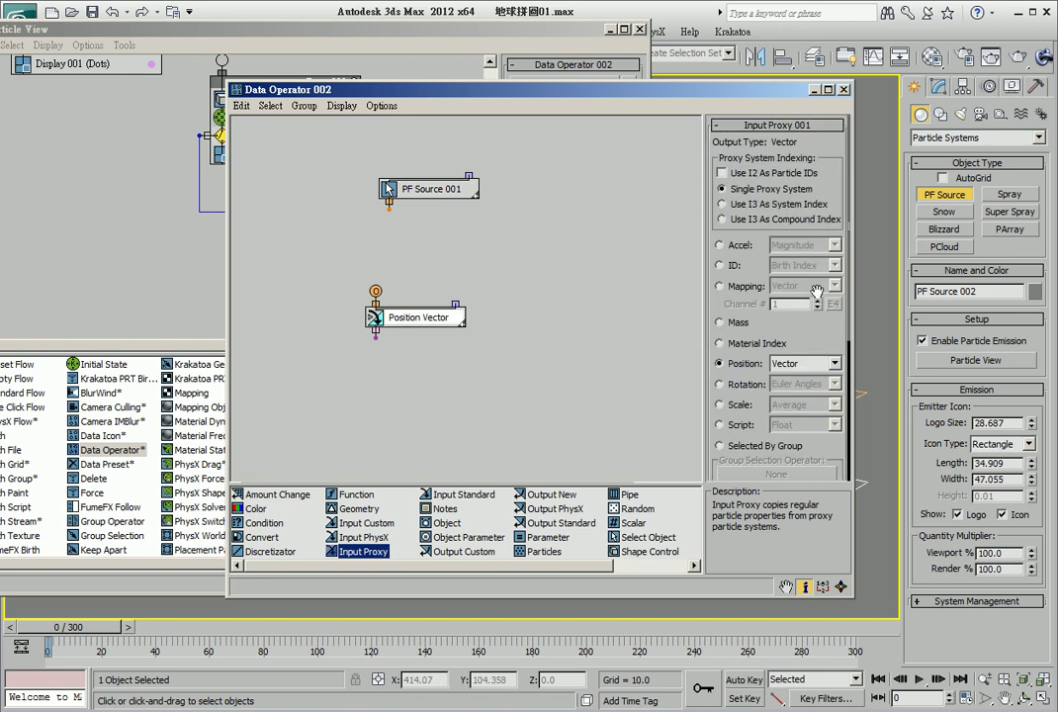
{"action": "left_click", "coordinate": [720, 384]}
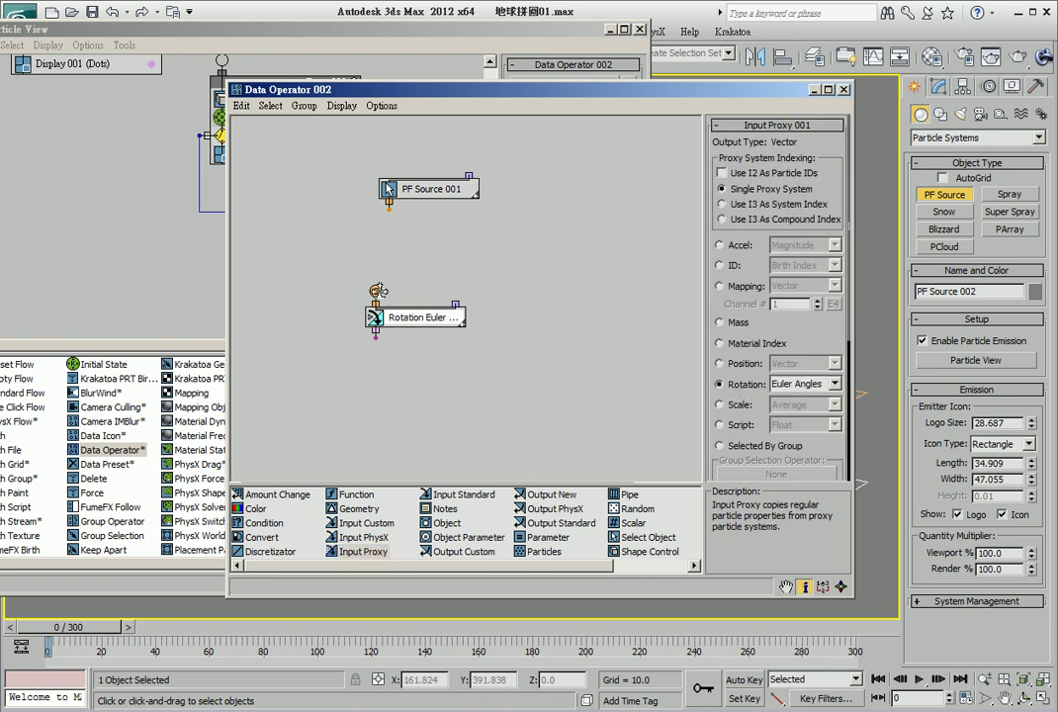
{"action": "left_click_drag", "start_coordinate": [413, 312], "coordinate": [426, 253]}
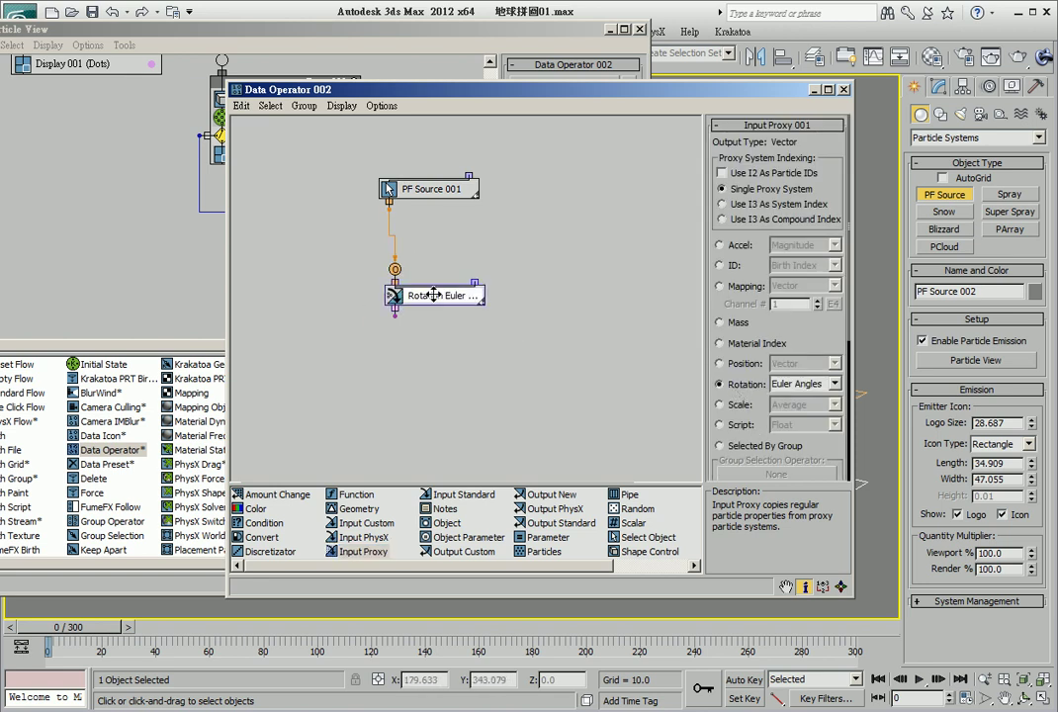
{"action": "left_click_drag", "start_coordinate": [471, 504], "coordinate": [568, 226]}
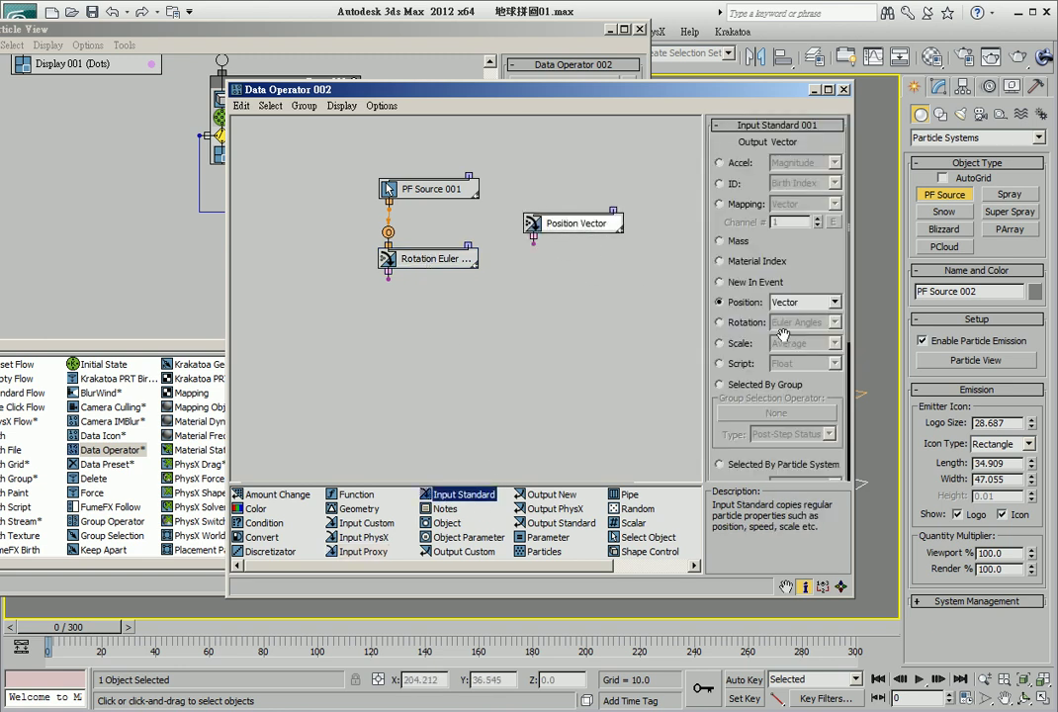
{"action": "left_click", "coordinate": [719, 322]}
{"action": "left_click_drag", "start_coordinate": [558, 223], "coordinate": [554, 252]}
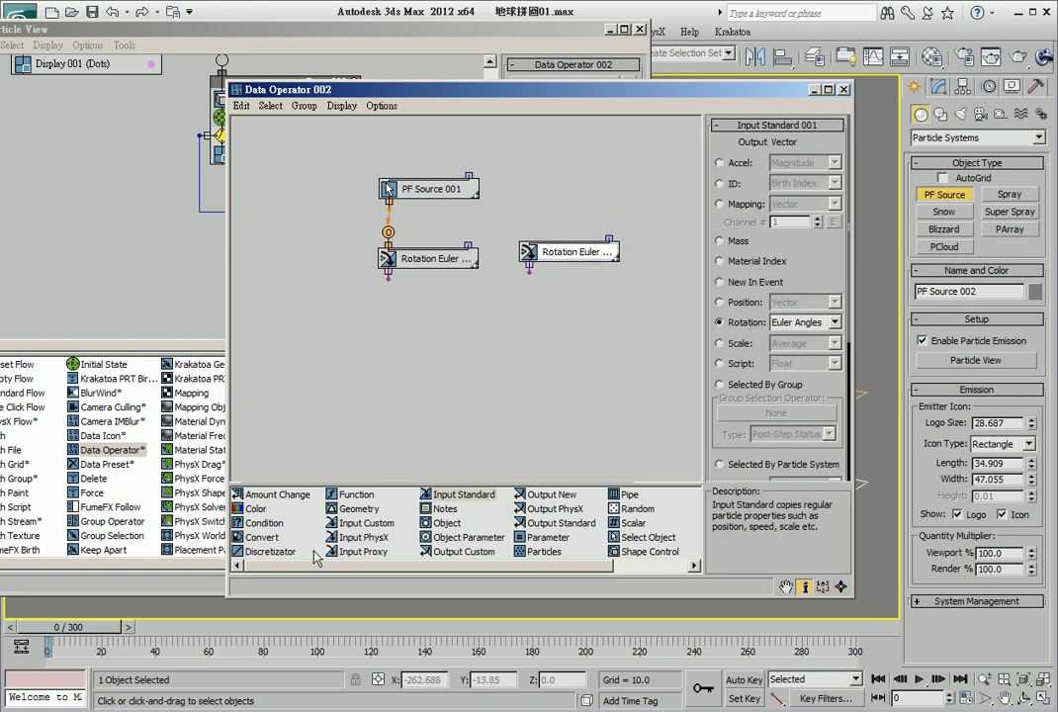
- Add a Subtraction X-Y Function fed by the Rotation inputs, Post-Factor 0.05
{"action": "left_click_drag", "start_coordinate": [344, 494], "coordinate": [479, 357]}
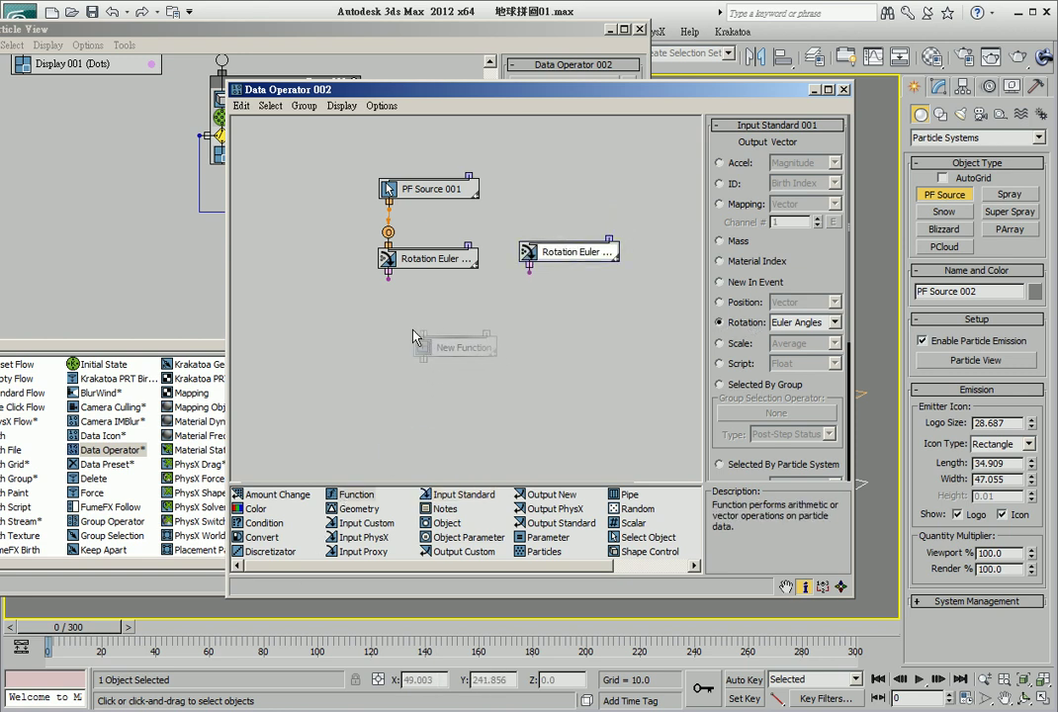
{"action": "left_click", "coordinate": [783, 300]}
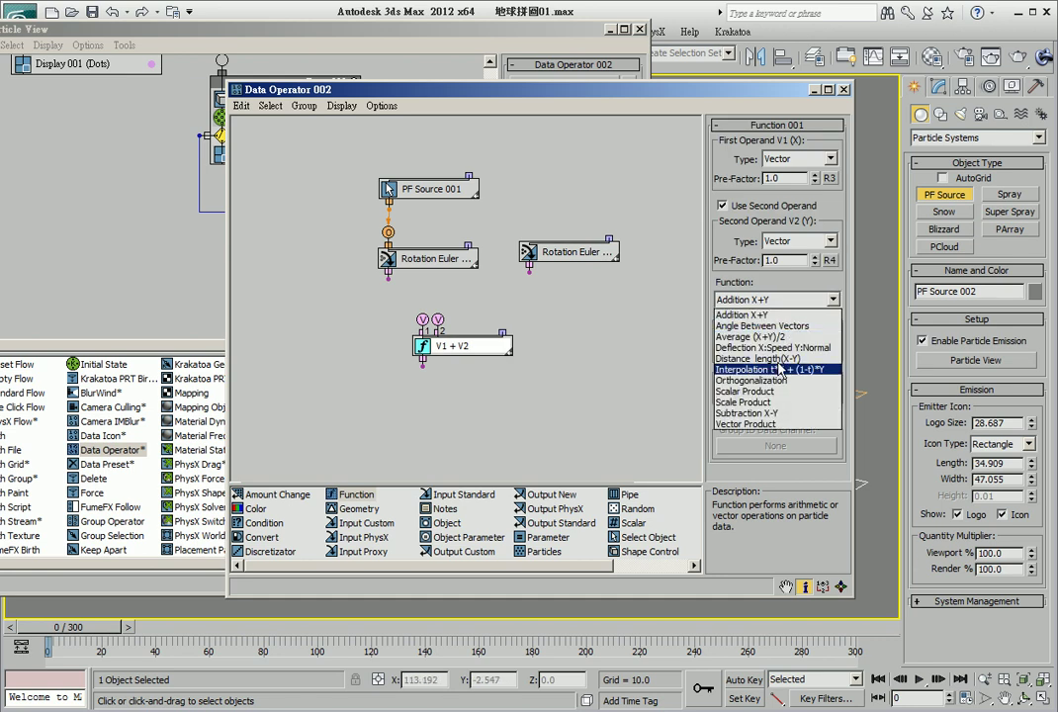
{"action": "left_click", "coordinate": [598, 415]}
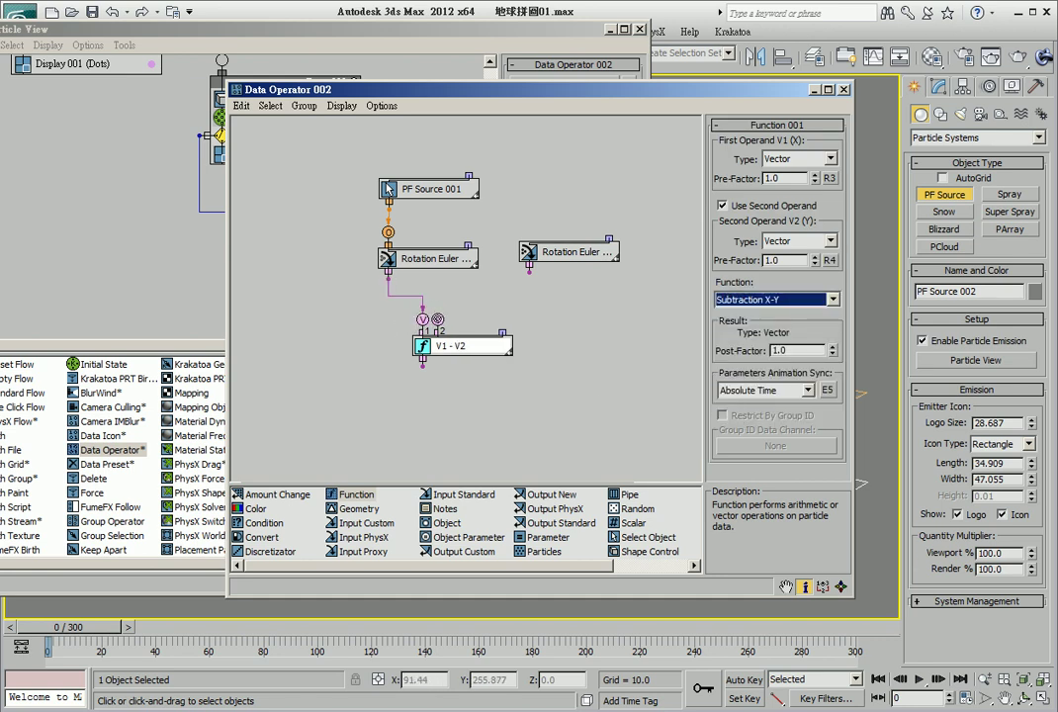
{"action": "left_click_drag", "start_coordinate": [525, 276], "coordinate": [528, 267]}
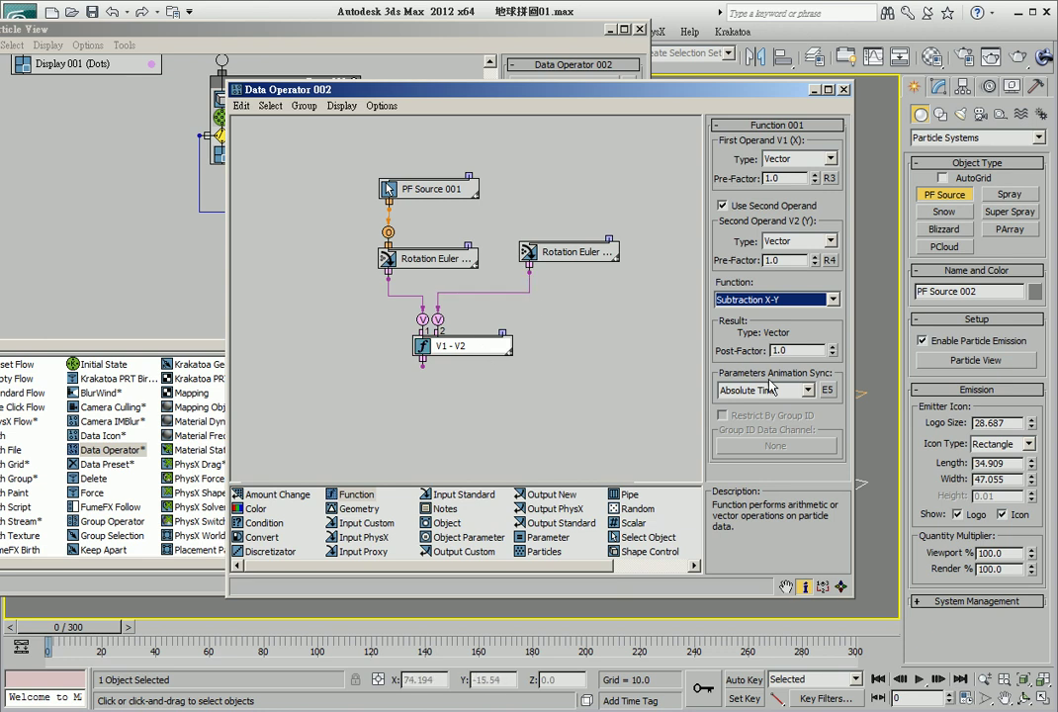
{"action": "left_click", "coordinate": [793, 350]}
{"action": "type", "text": "0.05"}
{"action": "key", "text": "Return"}
- Add an Addition (V1 + V2) function summing 0.05*(V1-V2) with the Rotation Euler
{"action": "middle_click_drag", "start_coordinate": [494, 425], "coordinate": [473, 379]}
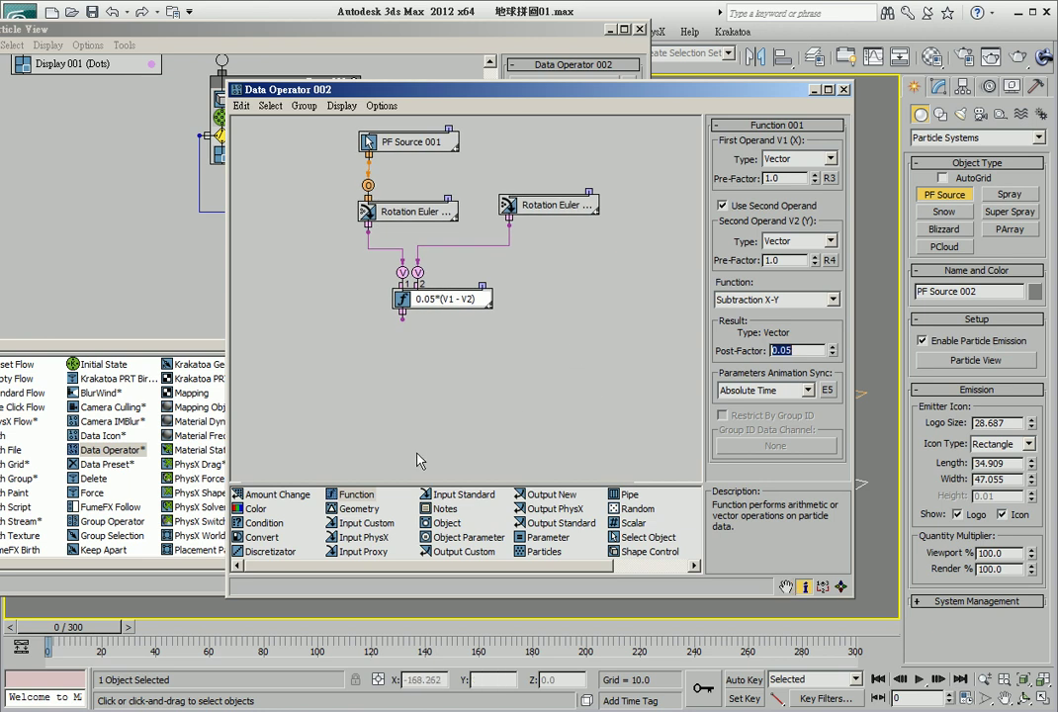
{"action": "left_click_drag", "start_coordinate": [348, 499], "coordinate": [435, 383]}
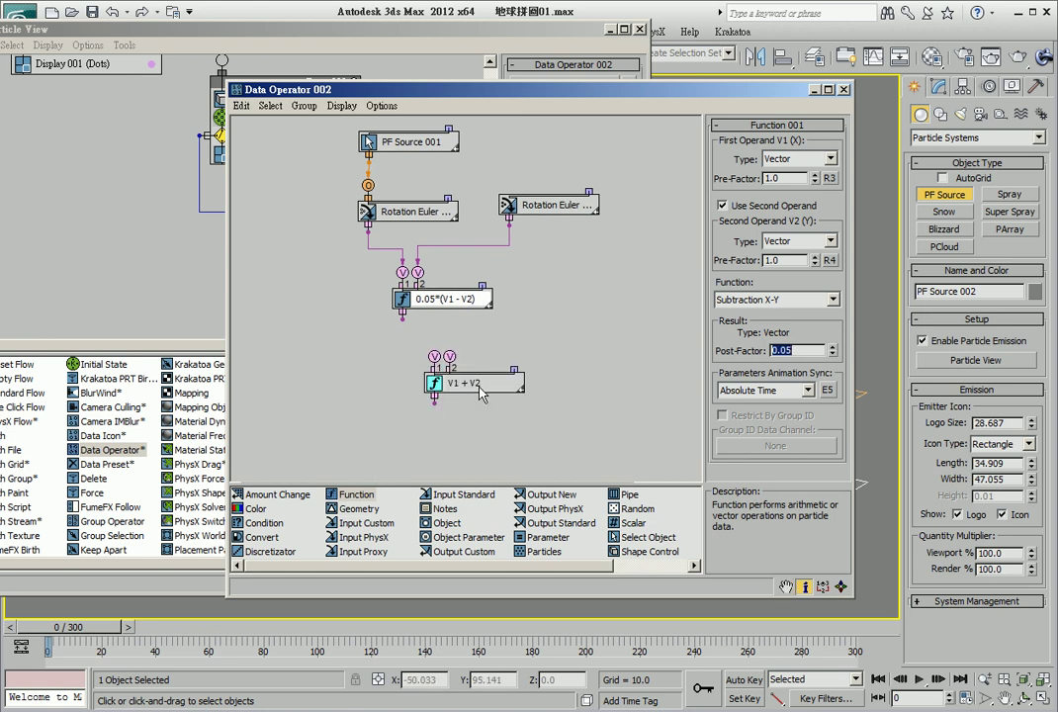
{"action": "left_click", "coordinate": [469, 383]}
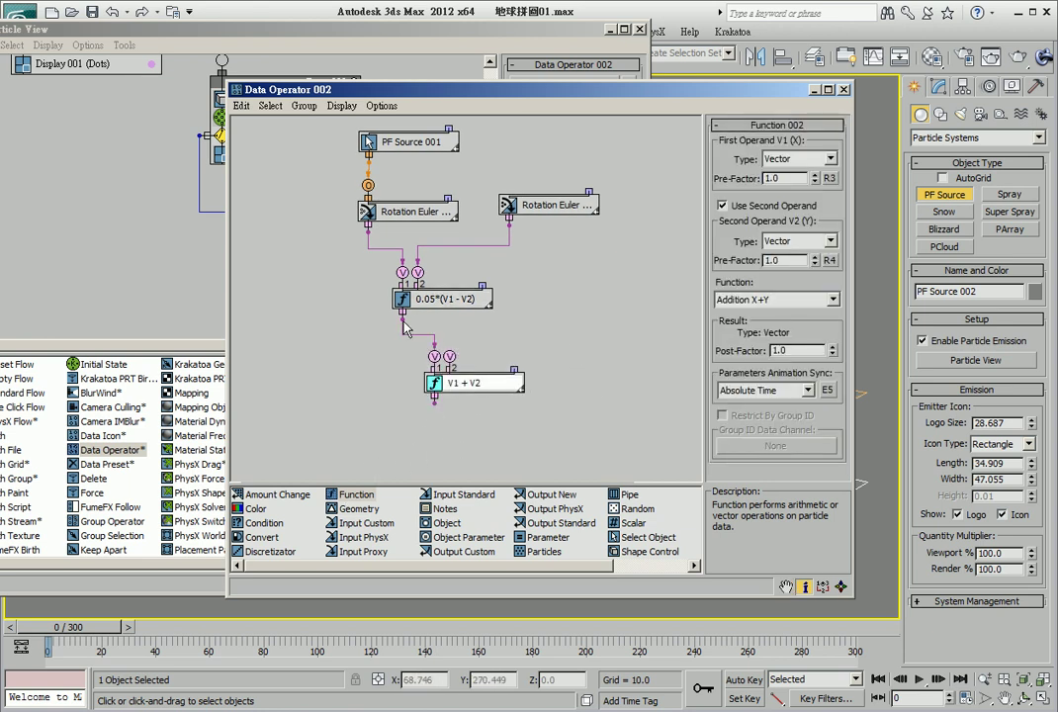
{"action": "left_click_drag", "start_coordinate": [510, 229], "coordinate": [511, 231]}
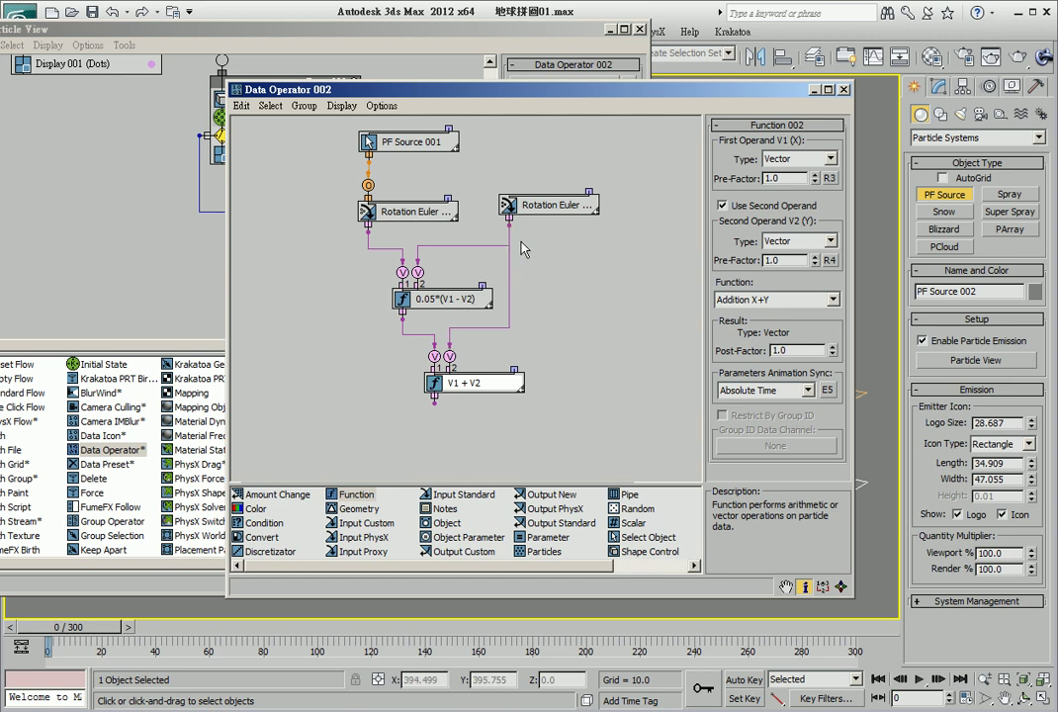
{"action": "left_click_drag", "start_coordinate": [507, 388], "coordinate": [503, 379]}
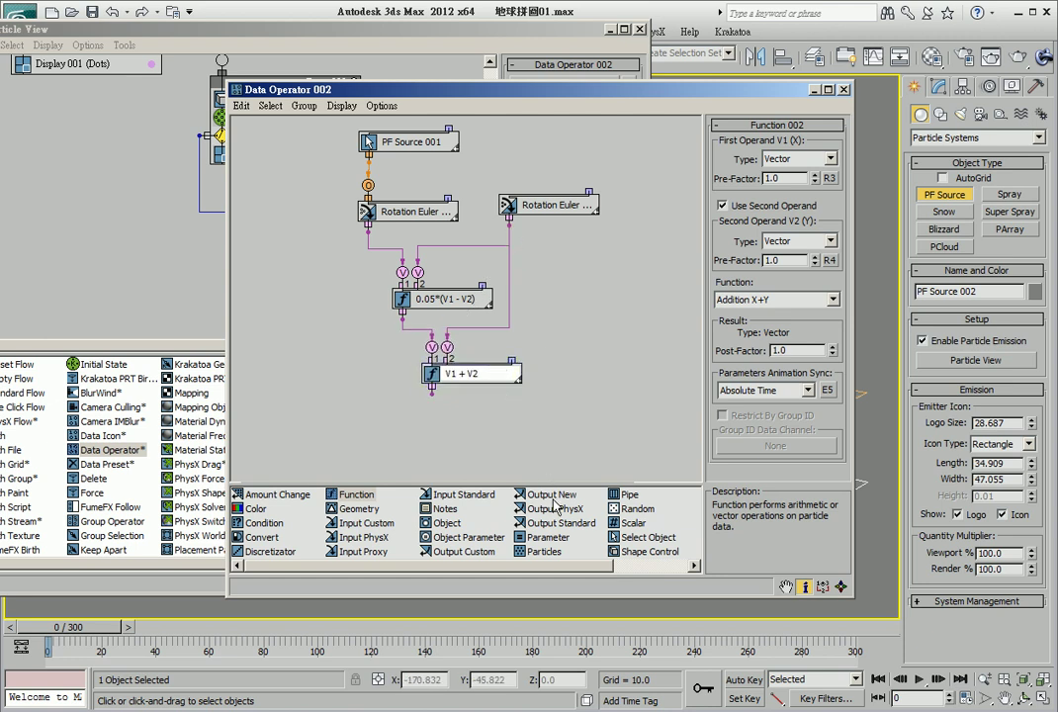
- Feed the addition result into an Output Standard node set to write Rotation
{"action": "left_click_drag", "start_coordinate": [556, 530], "coordinate": [494, 447]}
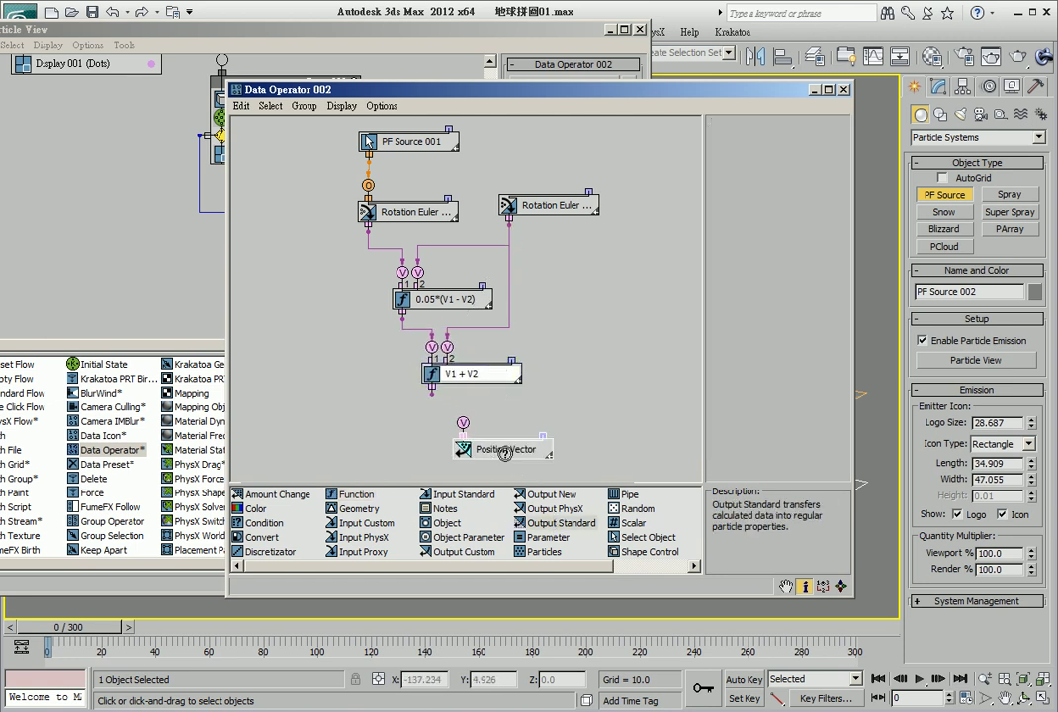
{"action": "left_click", "coordinate": [743, 282]}
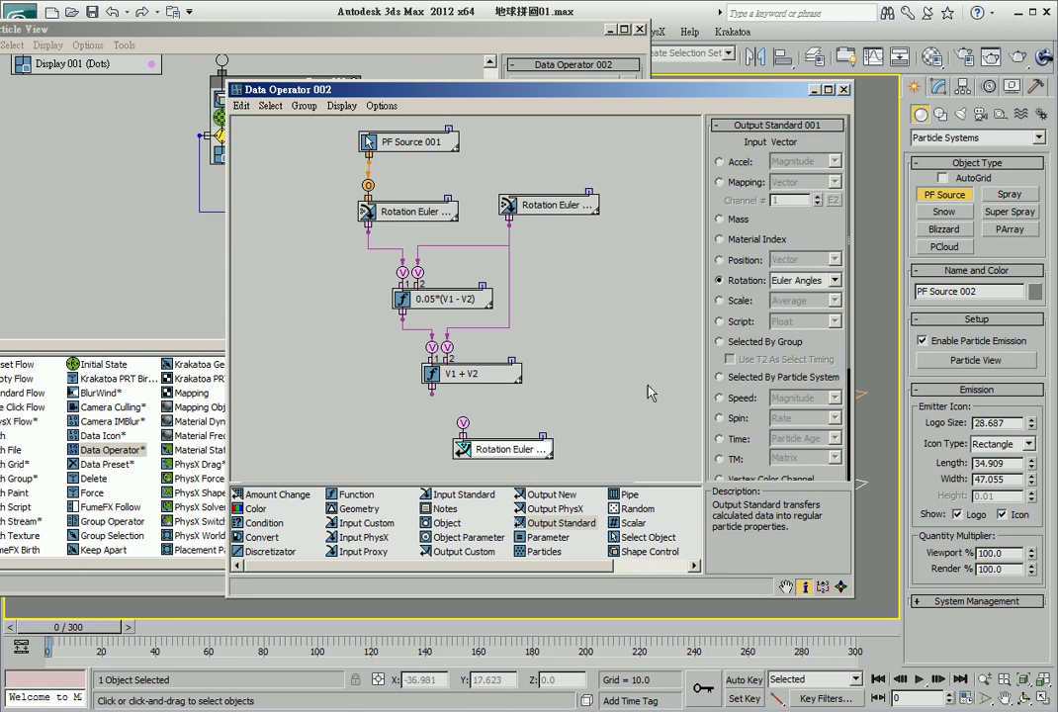
{"action": "left_click_drag", "start_coordinate": [433, 397], "coordinate": [432, 392]}
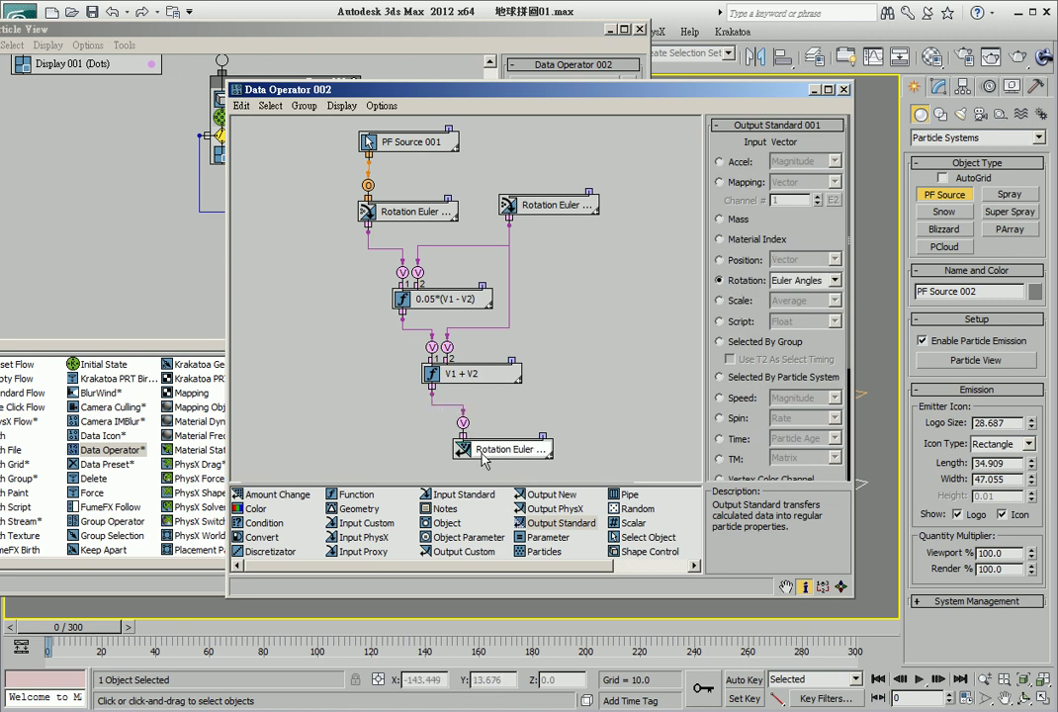
- Close the data flow editor, scrub to frame 38, play the animation and orbit to centre the particles
{"action": "left_click", "coordinate": [843, 90]}
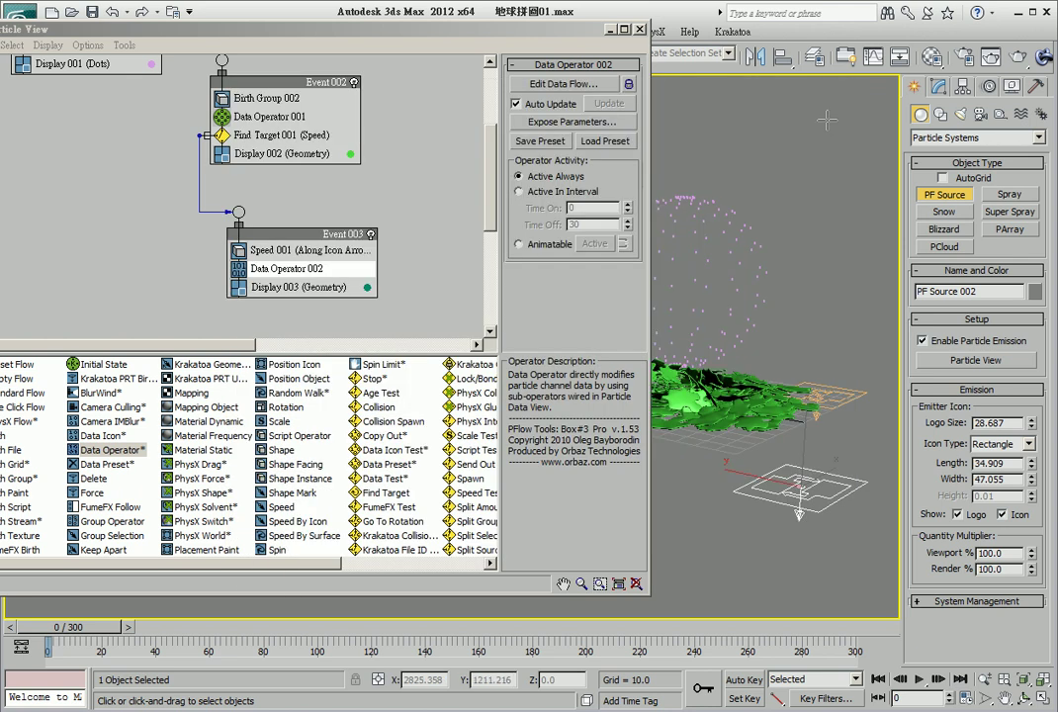
{"action": "mouse_move", "coordinate": [79, 626]}
{"action": "left_mouse_down"}
{"action": "mouse_move", "coordinate": [178, 644]}
{"action": "mouse_move", "coordinate": [278, 644]}
{"action": "left_mouse_up"}
{"action": "key", "text": "6"}
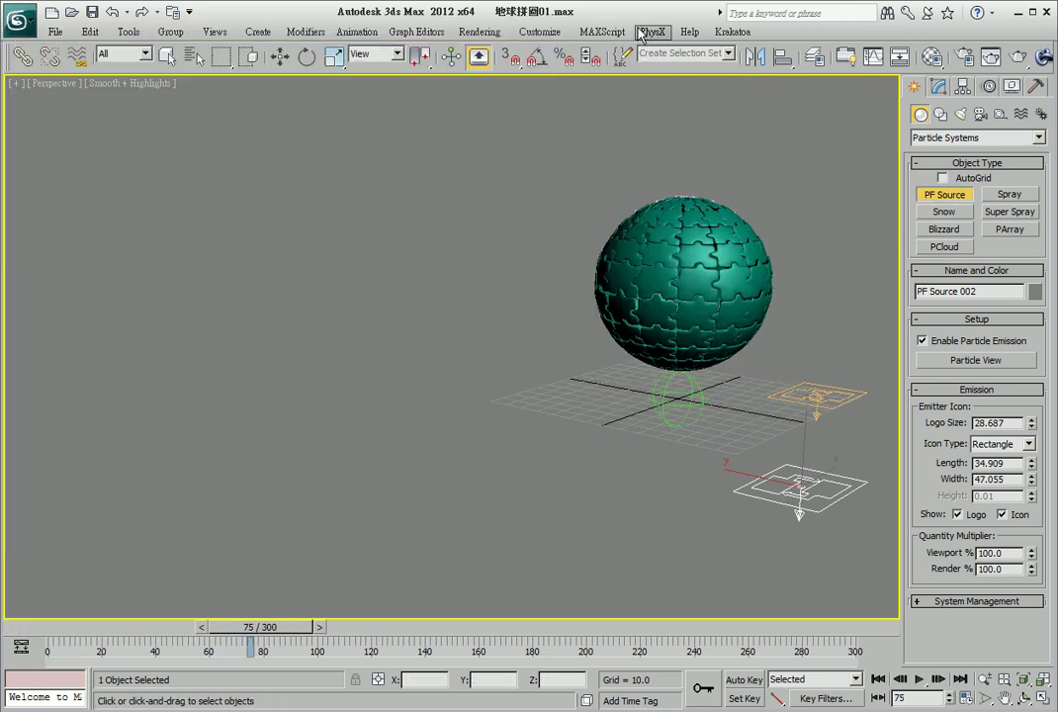
{"action": "middle_click_drag", "start_coordinate": [392, 543], "coordinate": [326, 544], "text": "alt"}
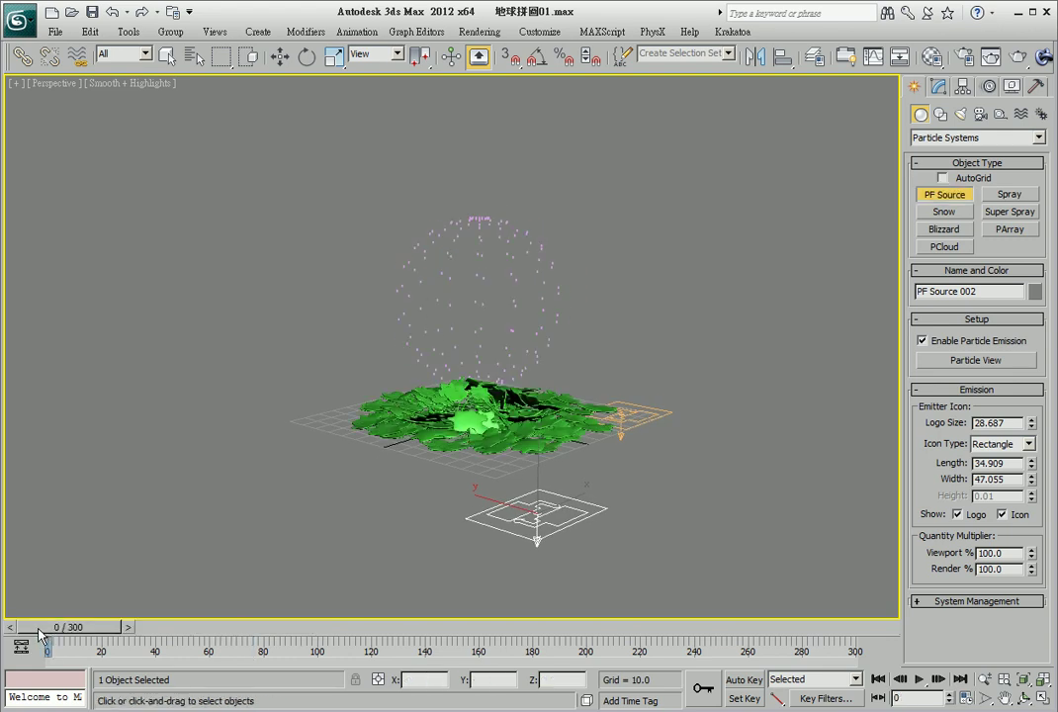